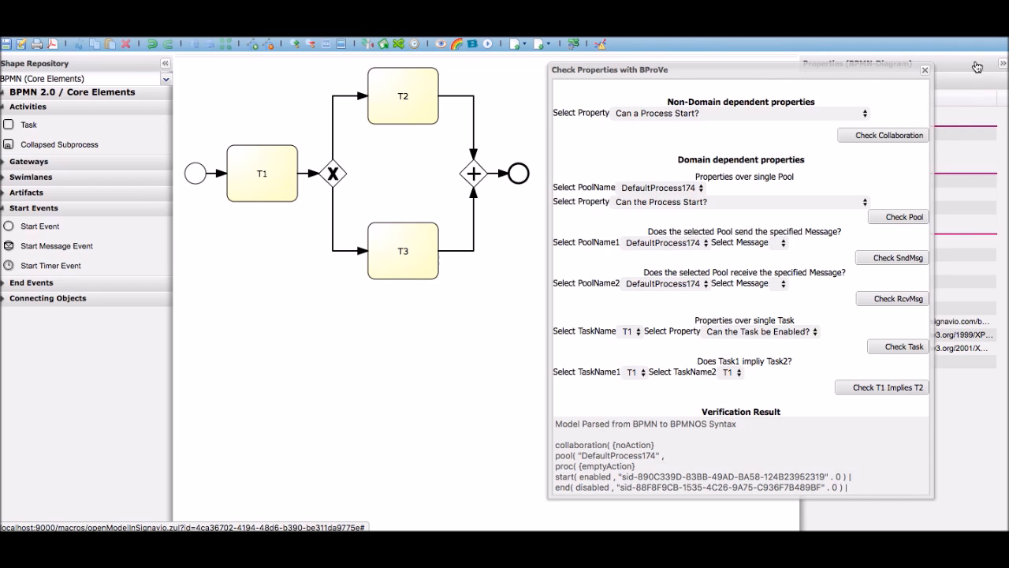
Collapse the BPMN diagram's properties area and look over the available non-domain dependent properties, keeping "Can a Process Start?"
click(1003, 65)
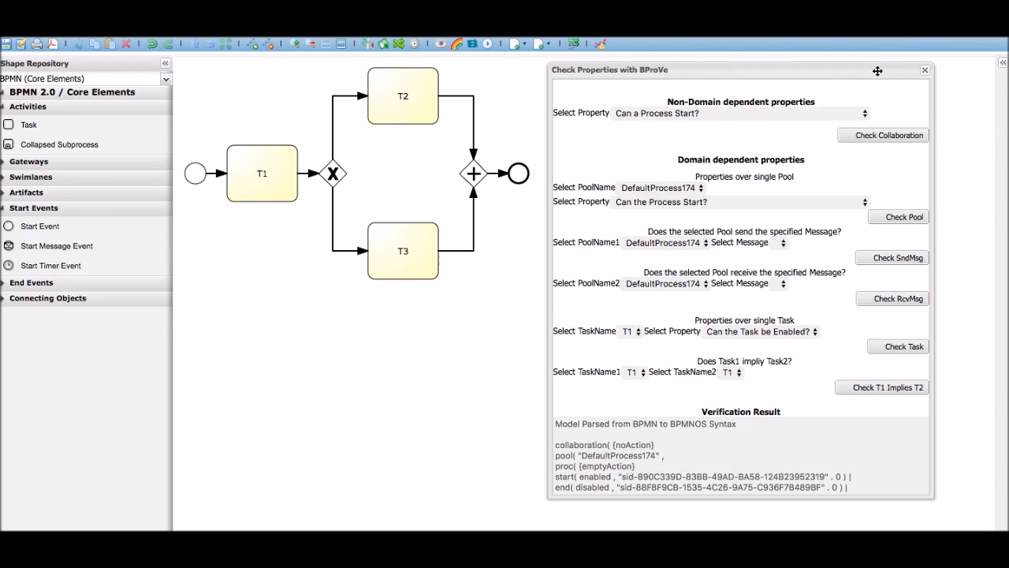
click(860, 114)
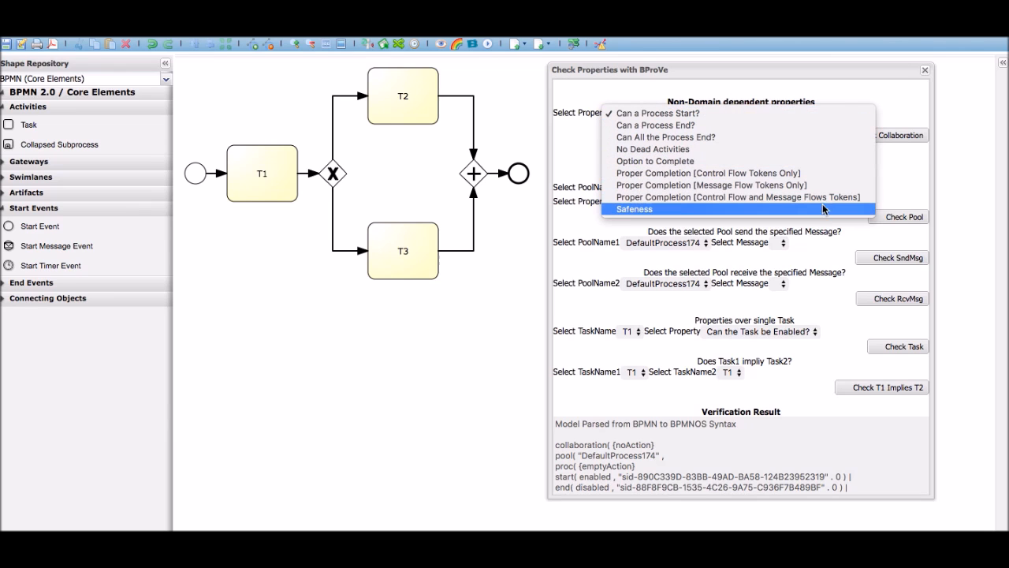
click(903, 103)
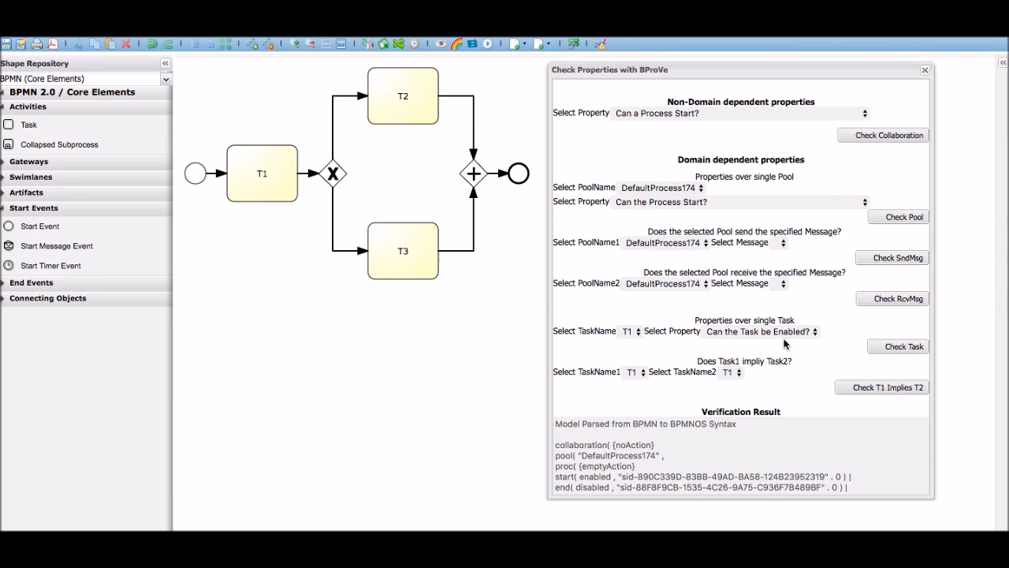
Examine the model's parsed BPMNOS syntax in the verification result from beginning to end
click(740, 432)
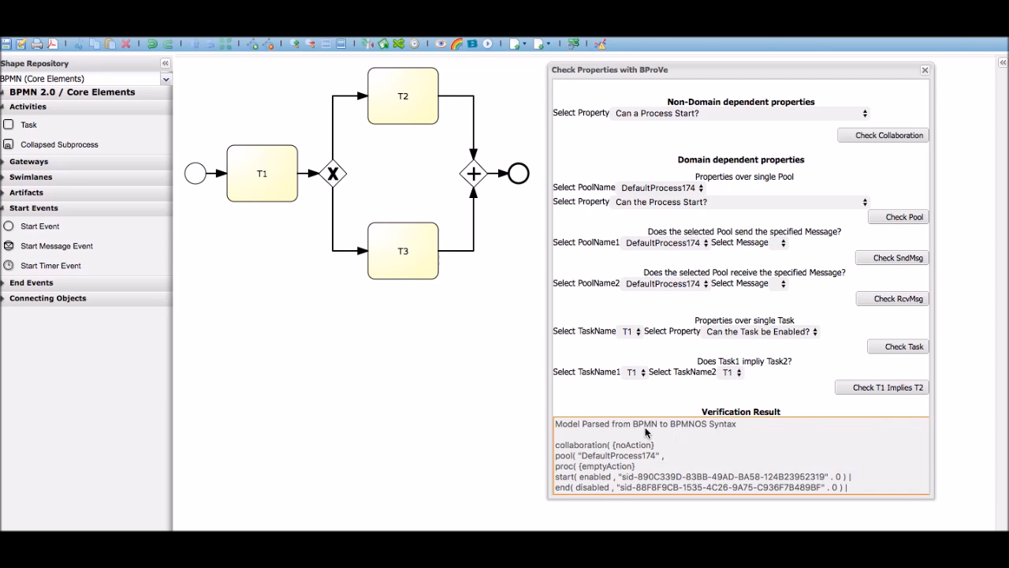
drag(582, 422, 680, 423)
click(721, 422)
scroll(721, 422, down, 5)
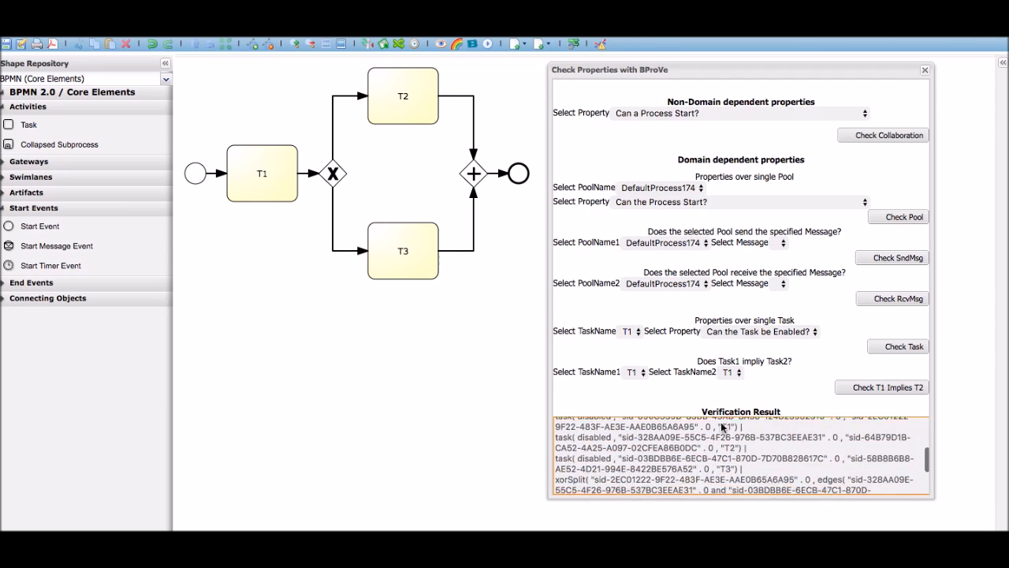
scroll(722, 426, down, 1)
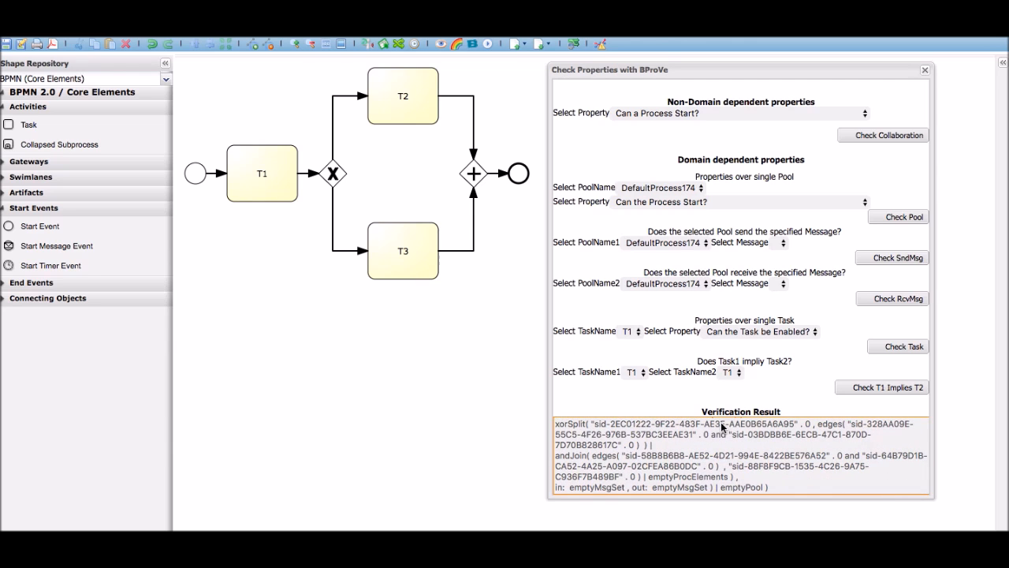
scroll(720, 426, up, 6)
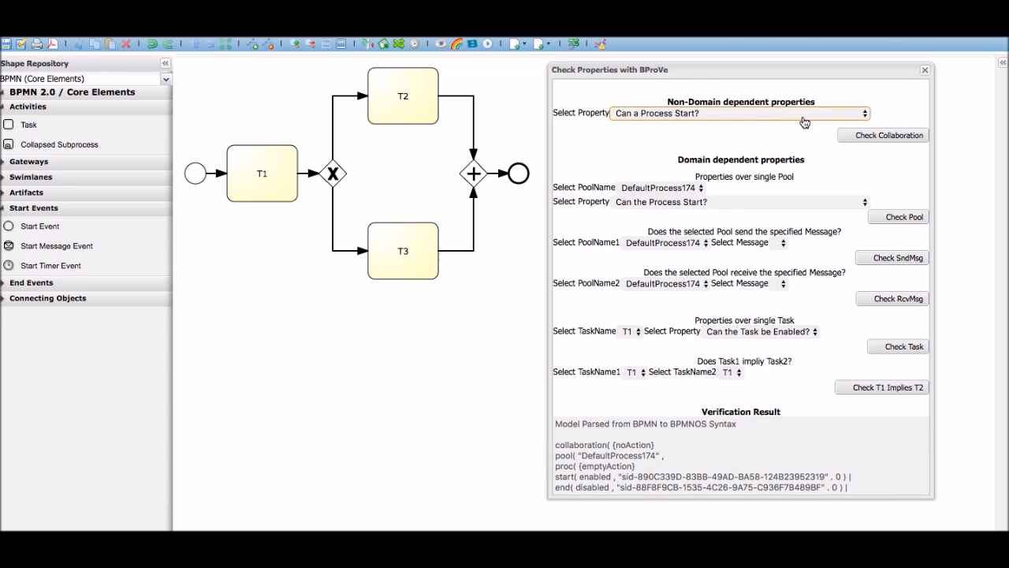
Verify the collaboration against the properties "Can a Process Start?" and "Can a Process End?"
click(853, 131)
drag(754, 425, 562, 423)
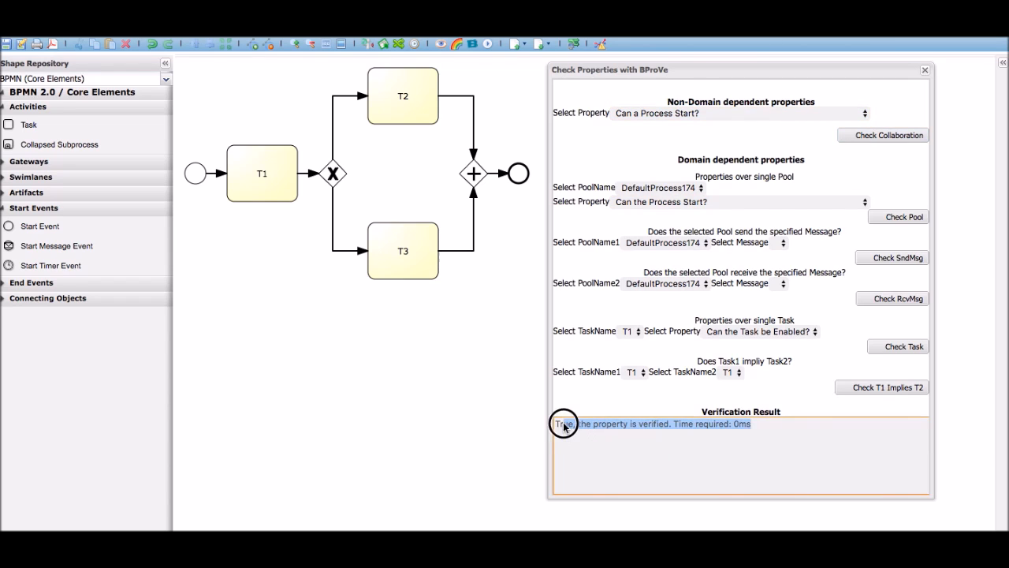
click(816, 120)
click(812, 120)
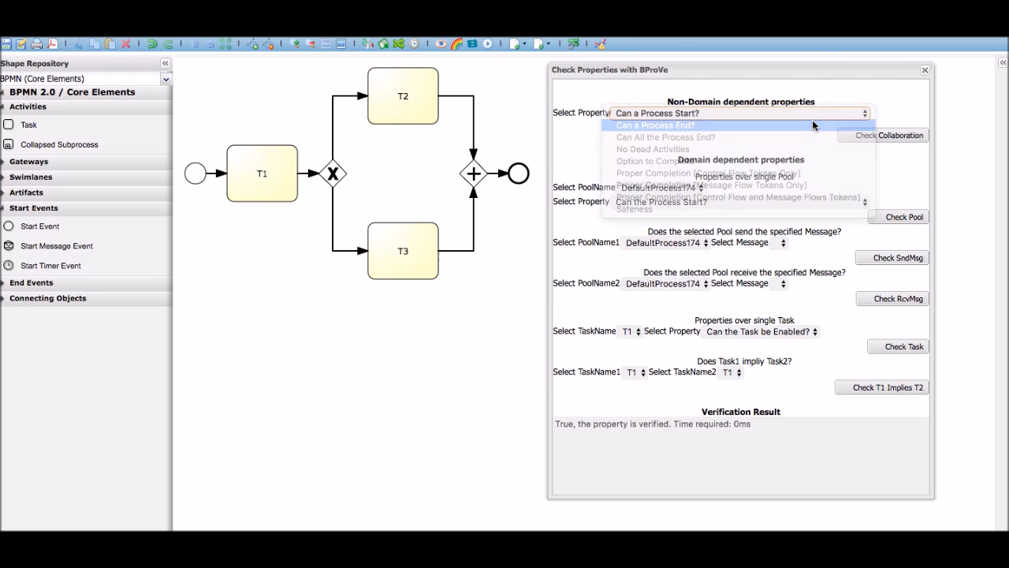
click(872, 137)
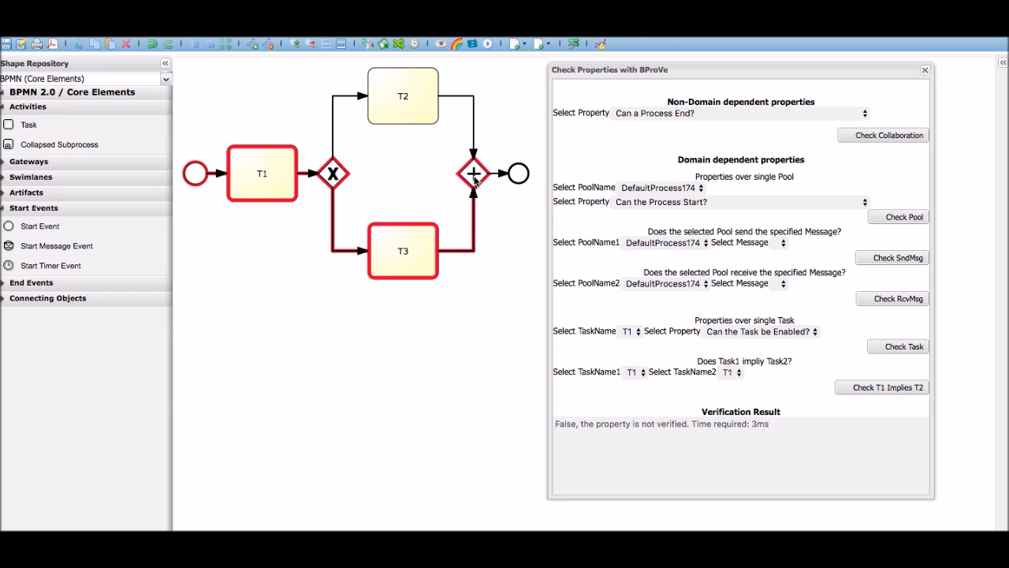
Check the single-task property "Can the Task be Enabled?" for task T2 and for task T3
click(637, 332)
click(637, 343)
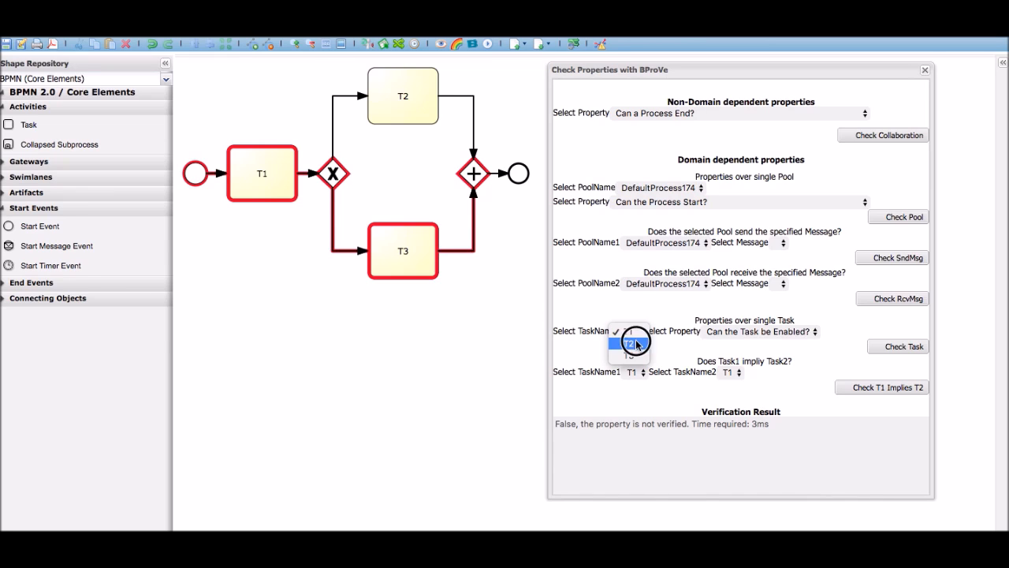
click(894, 348)
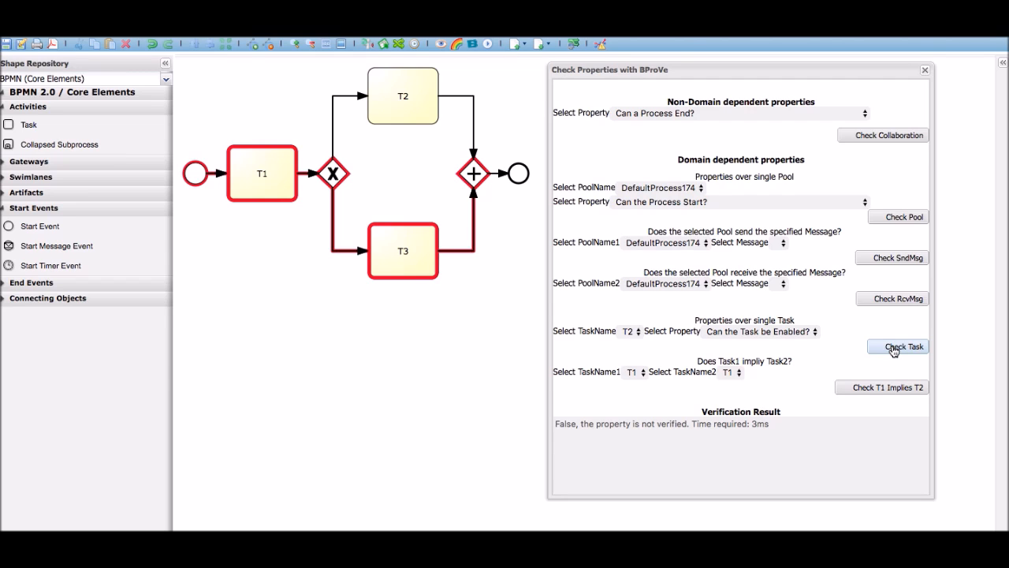
click(629, 331)
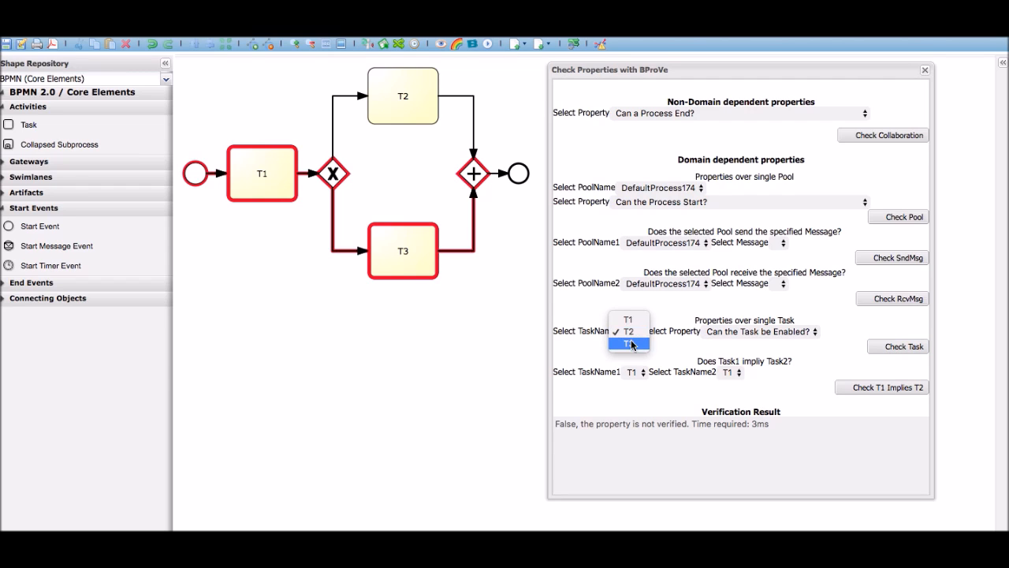
click(629, 344)
click(901, 349)
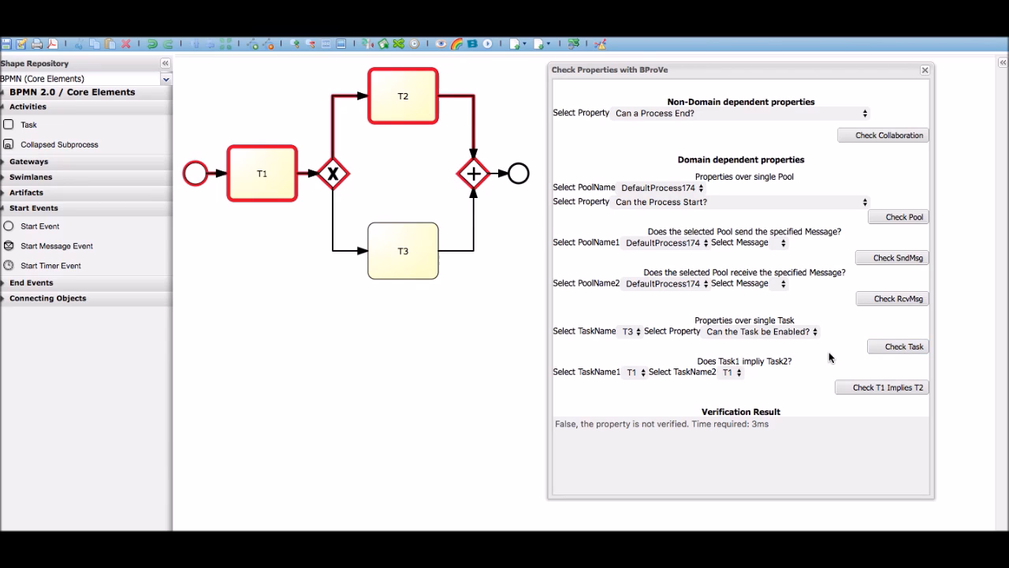
Check whether task T1 implies task T2
click(732, 374)
click(731, 384)
click(865, 393)
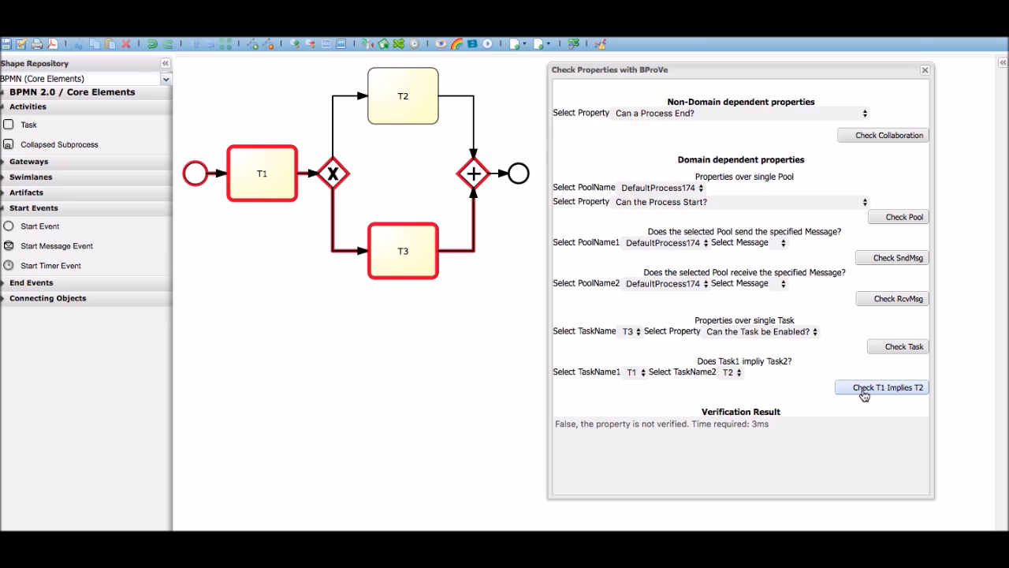
Verify the collaboration against the properties "No Dead Activities" and "Option to Complete"
click(813, 113)
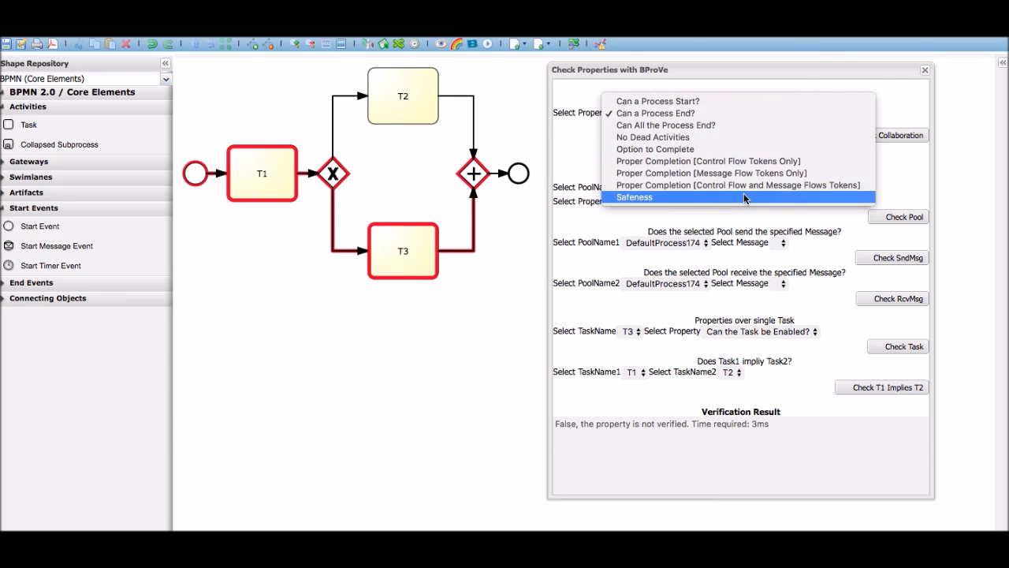
click(748, 137)
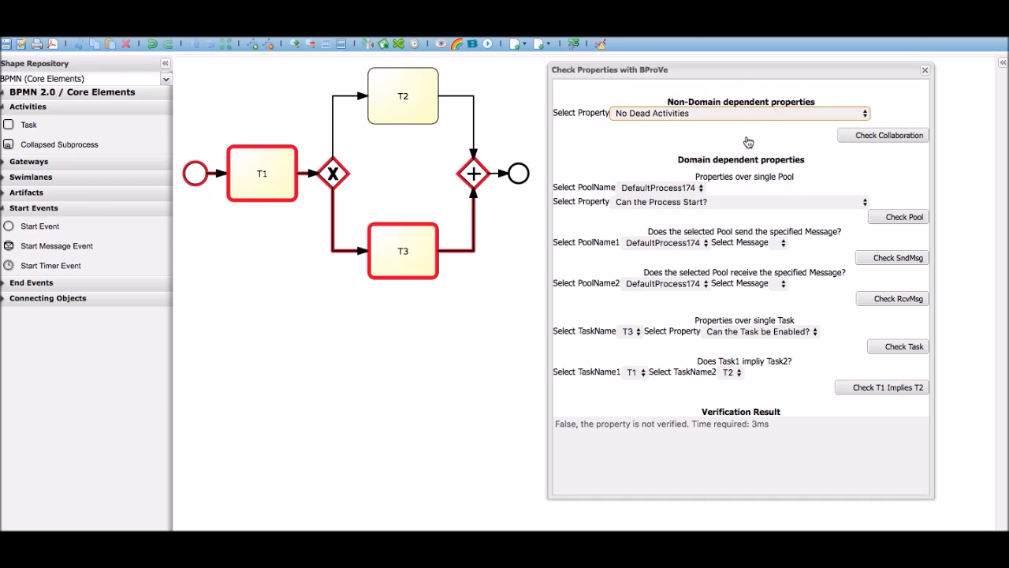
click(867, 137)
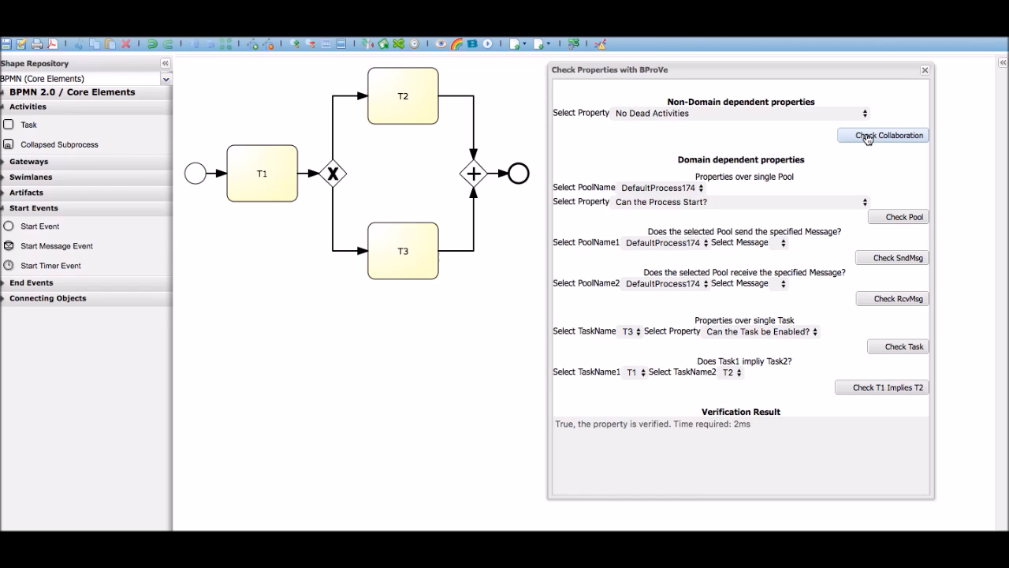
click(863, 113)
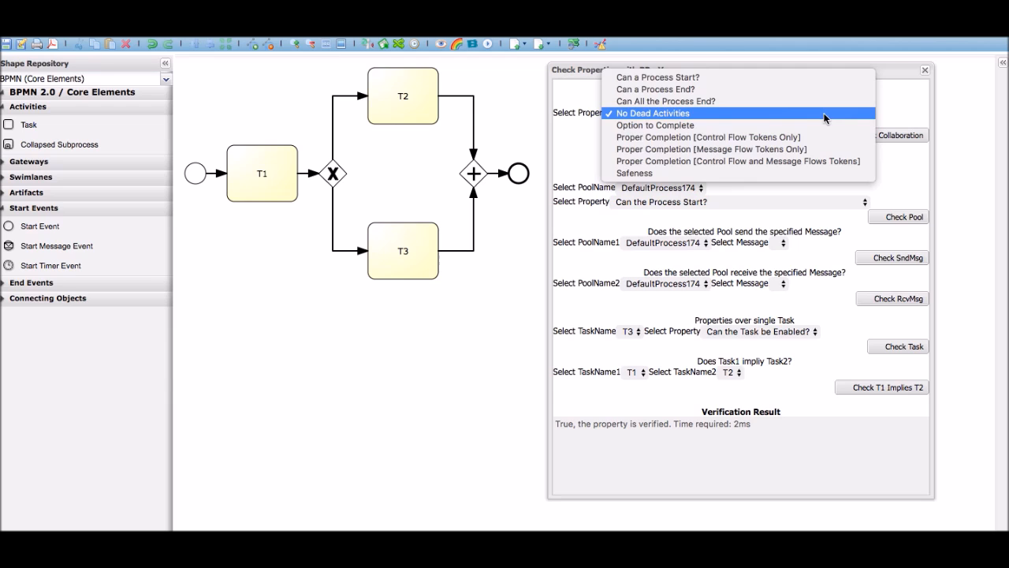
click(822, 126)
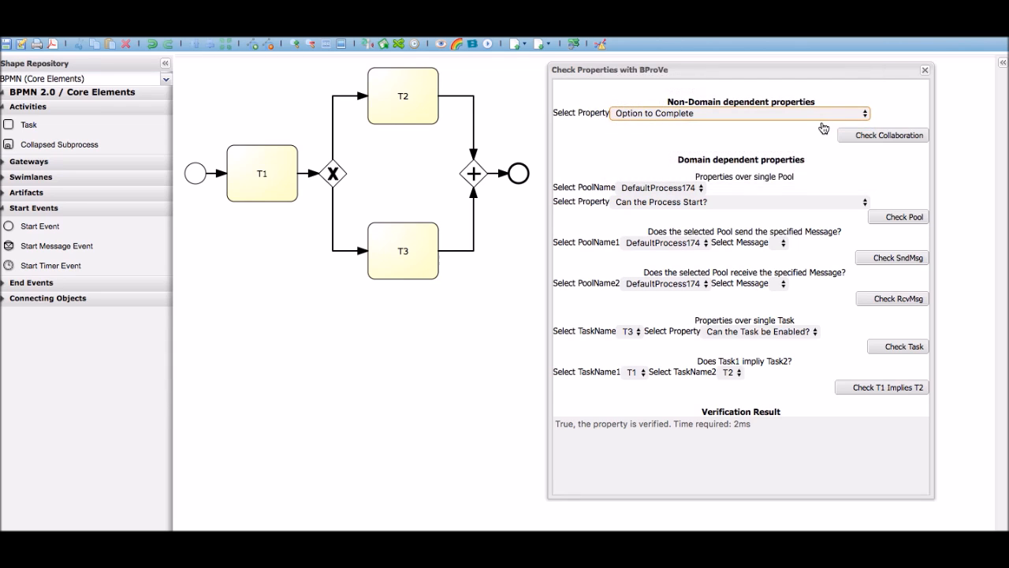
click(860, 138)
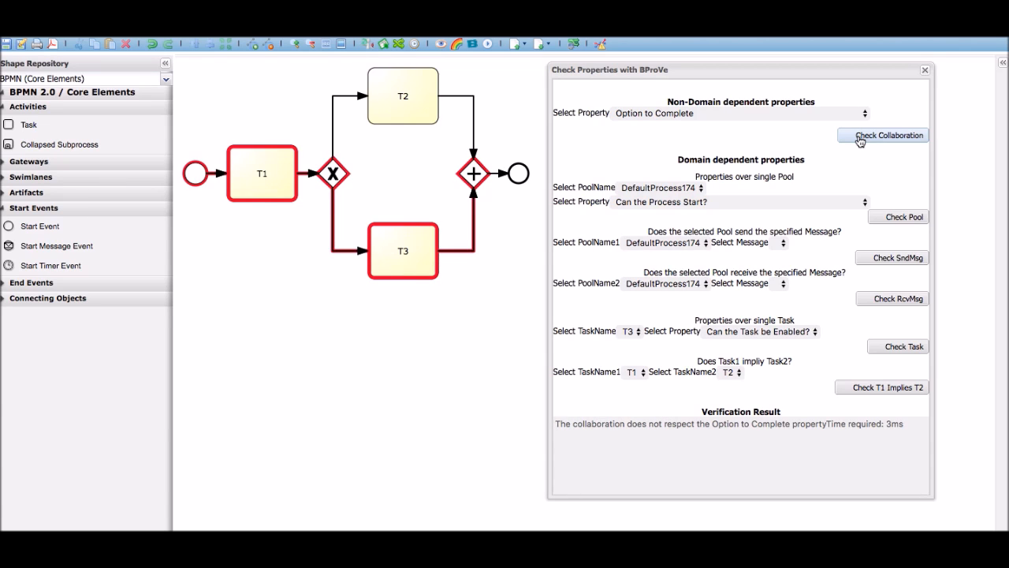
Verify the collaboration against "Proper Completion [Control Flow Tokens Only]" and "Safeness", and close the property checker
click(827, 114)
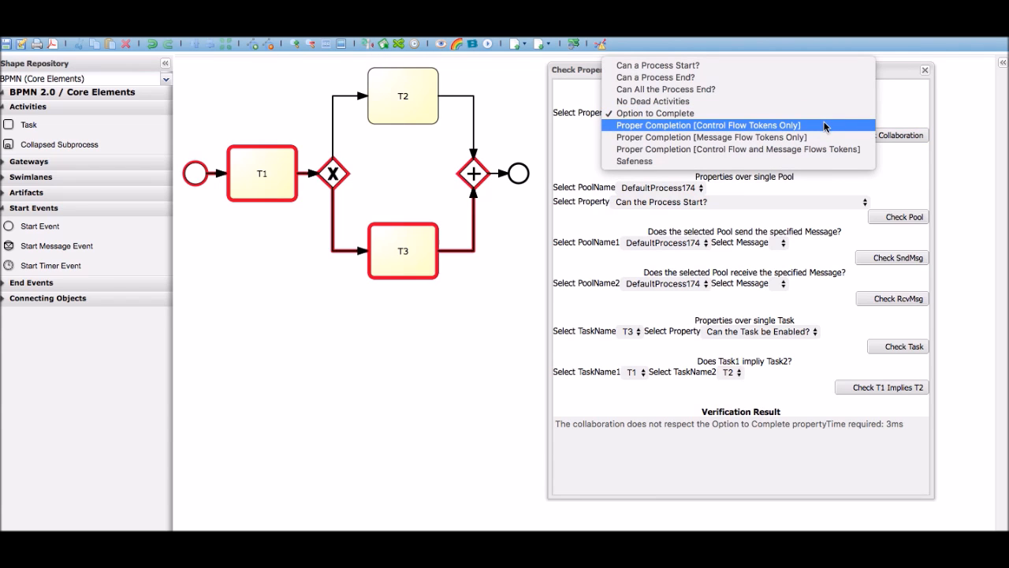
click(825, 126)
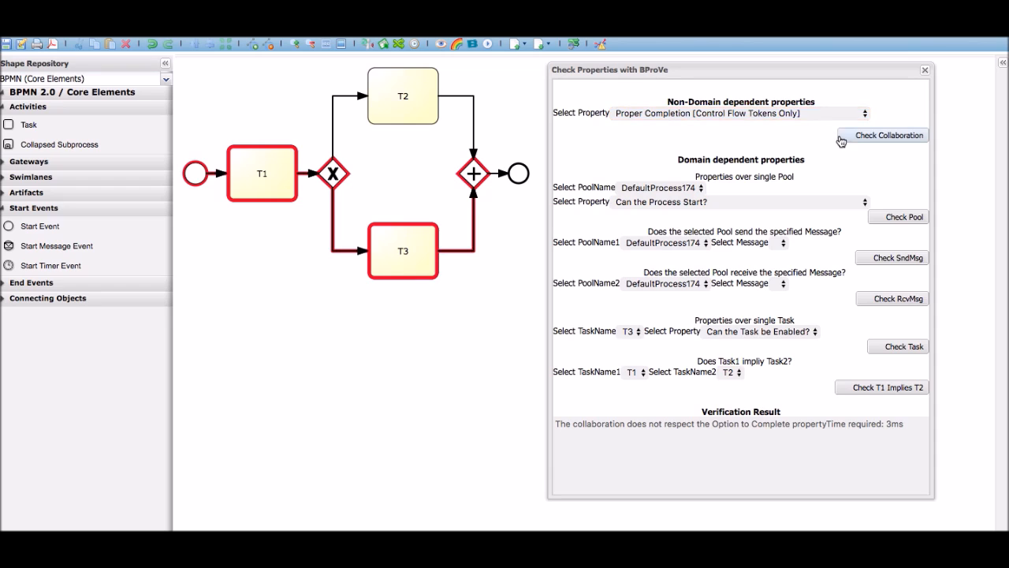
click(851, 141)
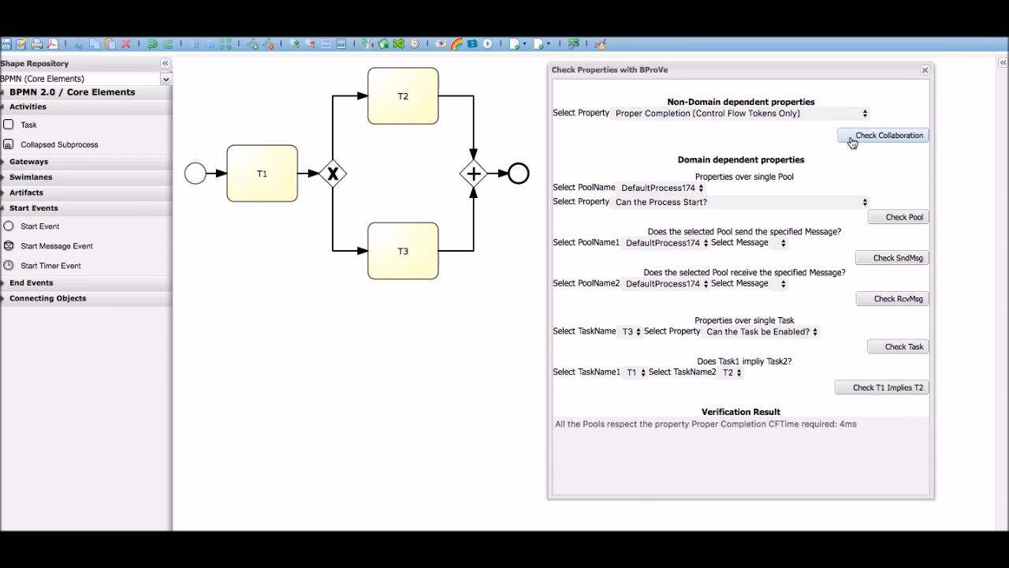
drag(829, 113, 794, 149)
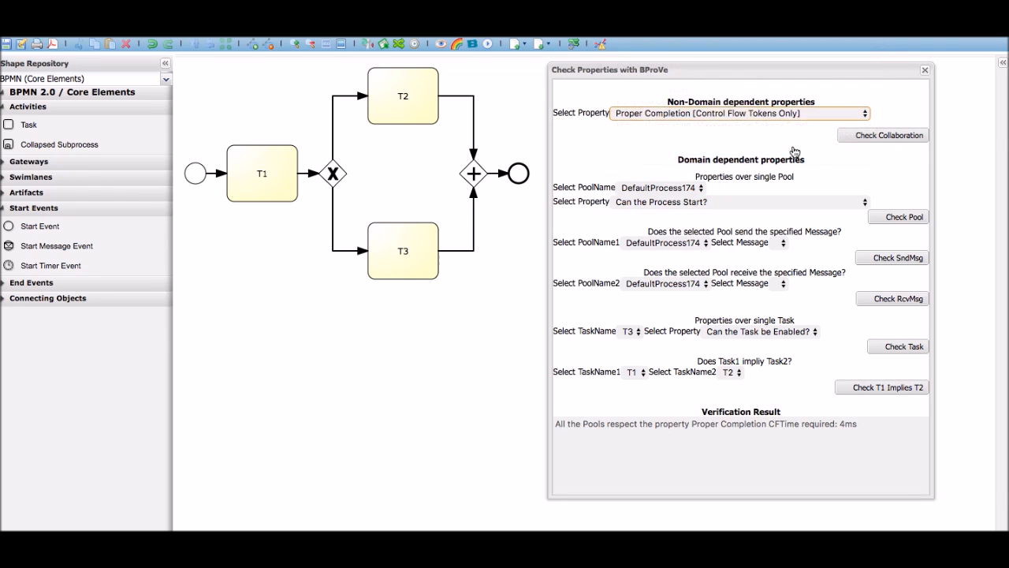
click(888, 136)
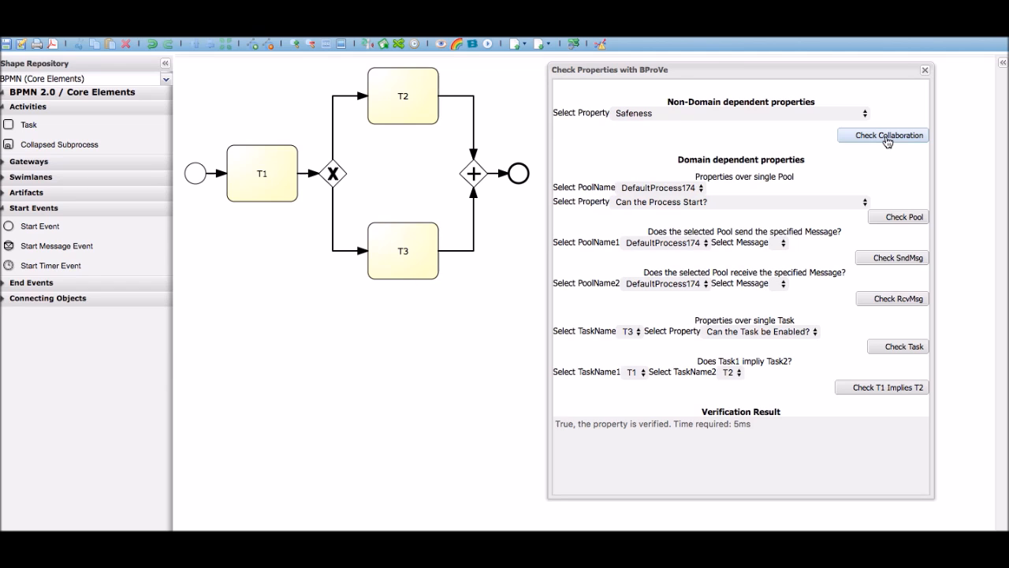
click(924, 70)
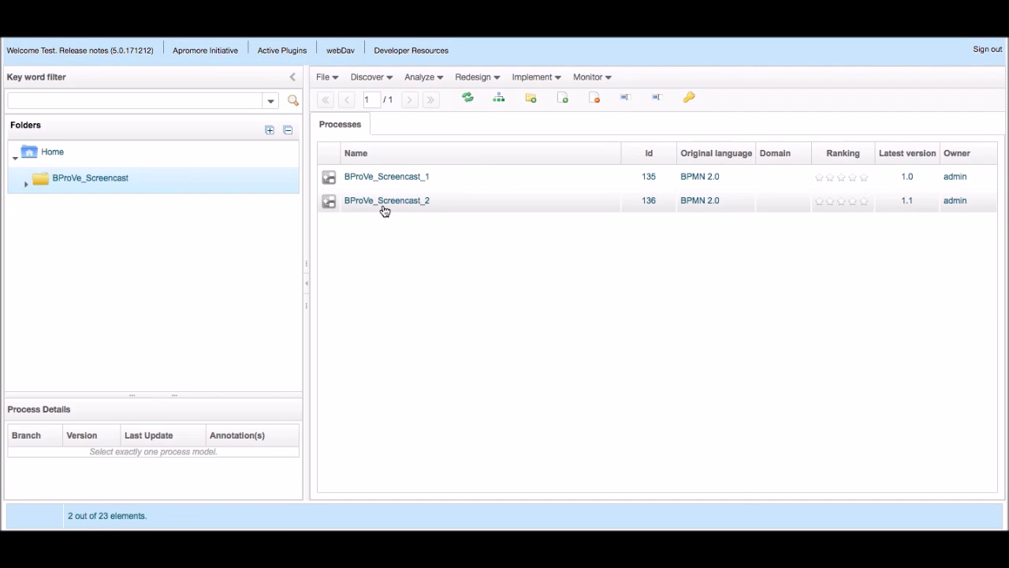
Open the BProVe_Screencast_2 process model and place its BProVe property checker beside the Customer and Travel Agency pools
double_click(384, 202)
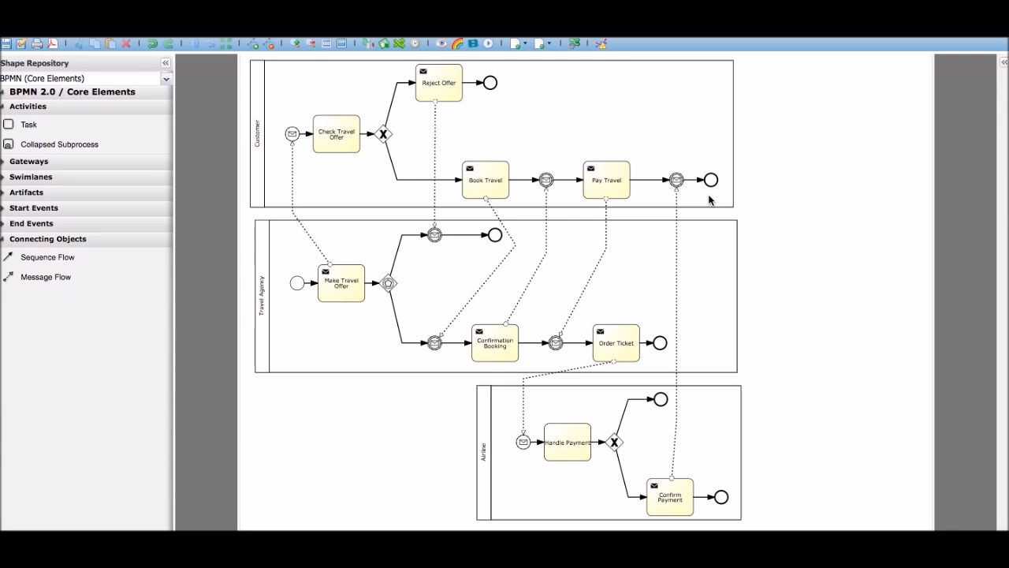
click(386, 45)
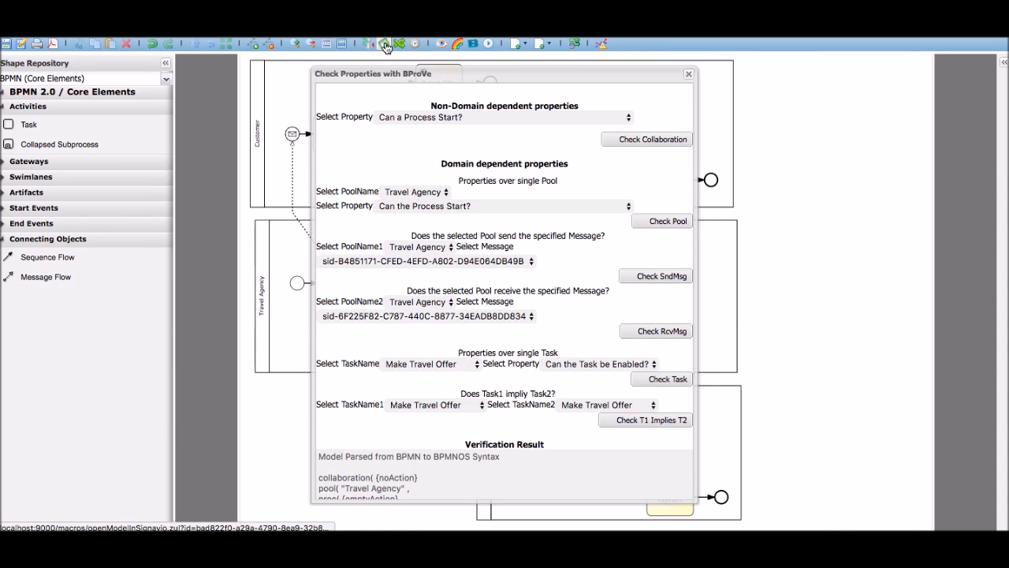
drag(410, 75, 711, 64)
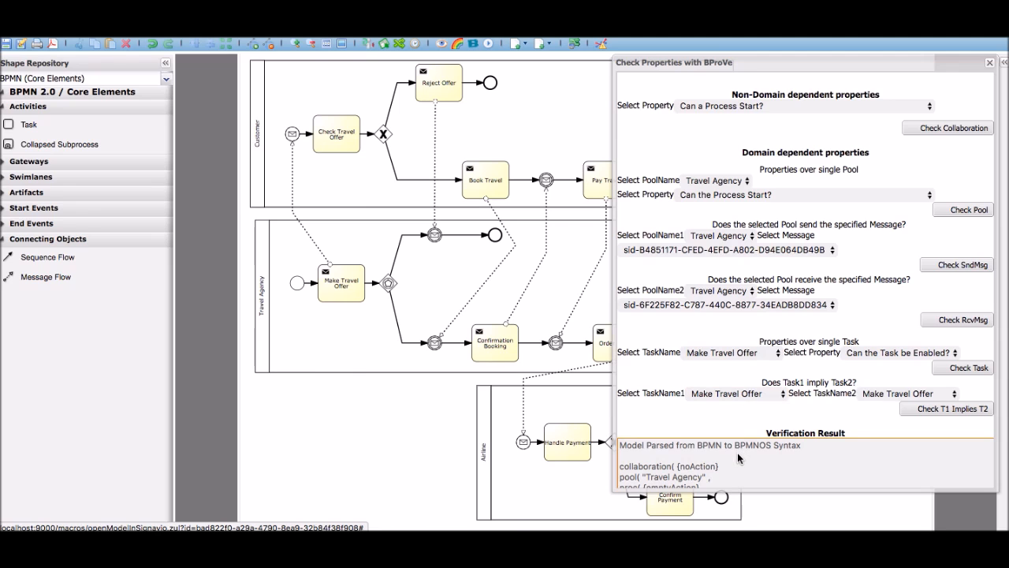
Examine the parsed BPMNOS syntax of the travel collaboration, covering the Travel Agency pool up to the Airline pool
scroll(737, 451, down, 6)
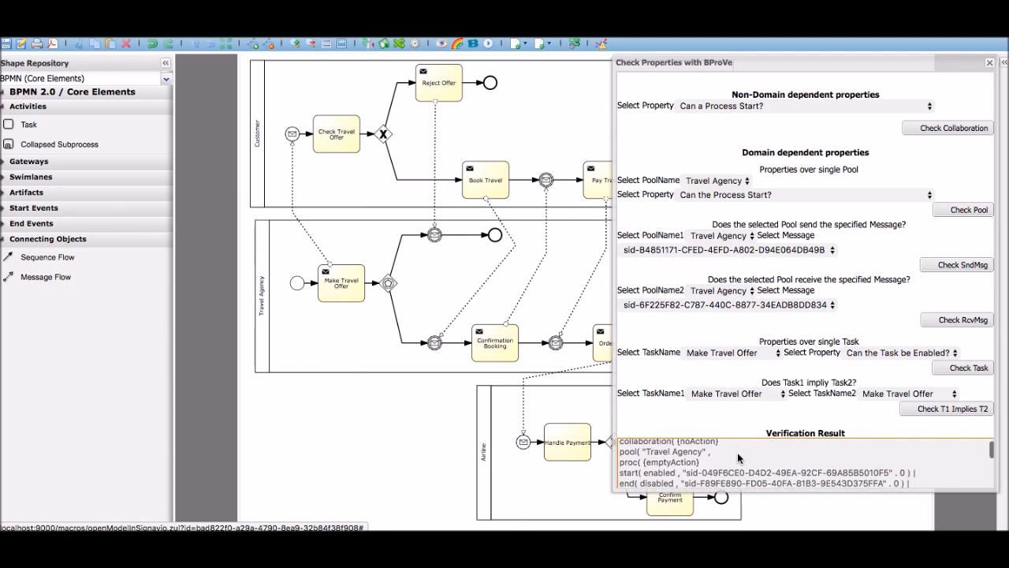
scroll(739, 457, down, 3)
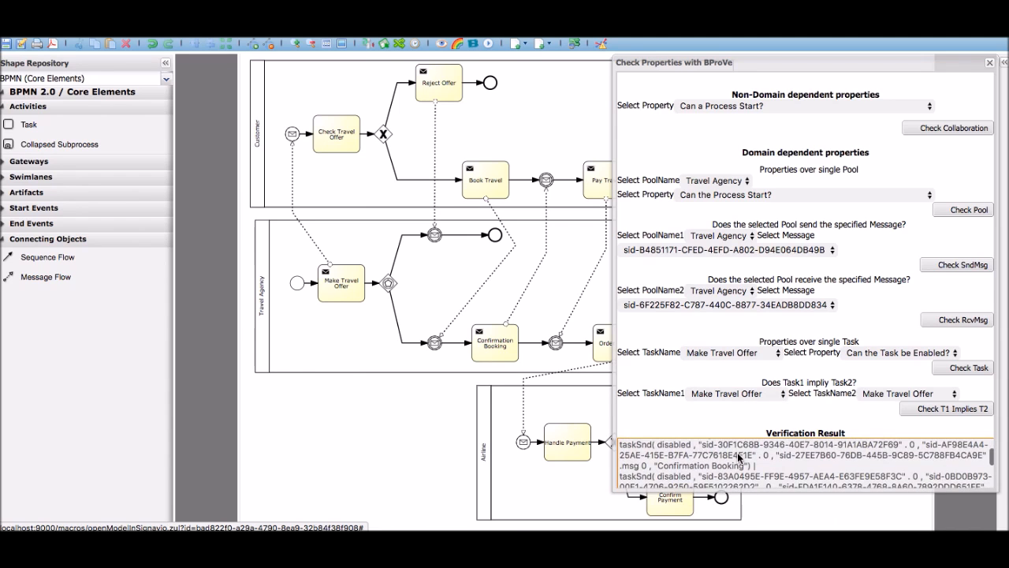
scroll(738, 458, down, 2)
scroll(738, 455, down, 2)
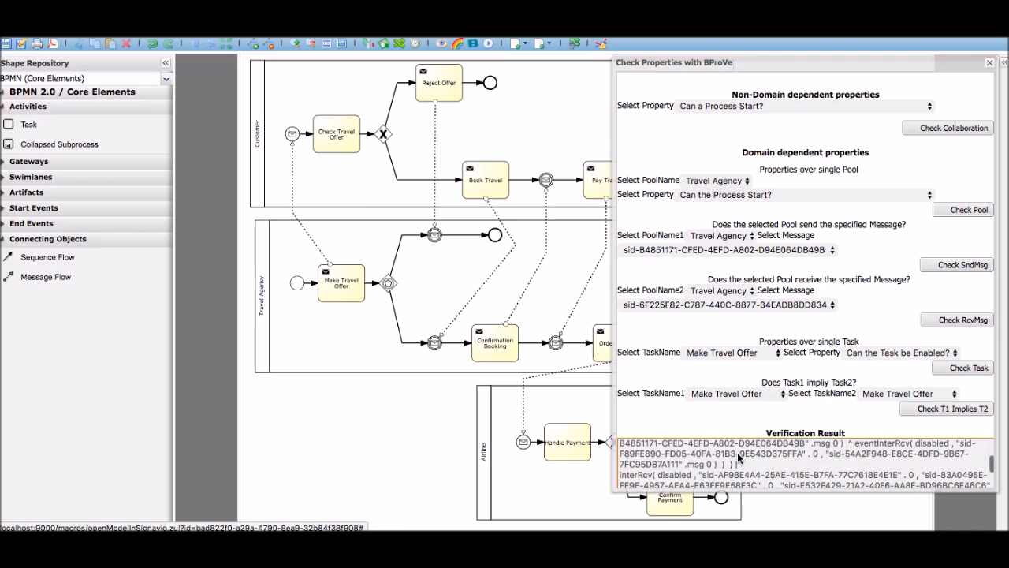
scroll(738, 458, down, 2)
scroll(738, 455, down, 5)
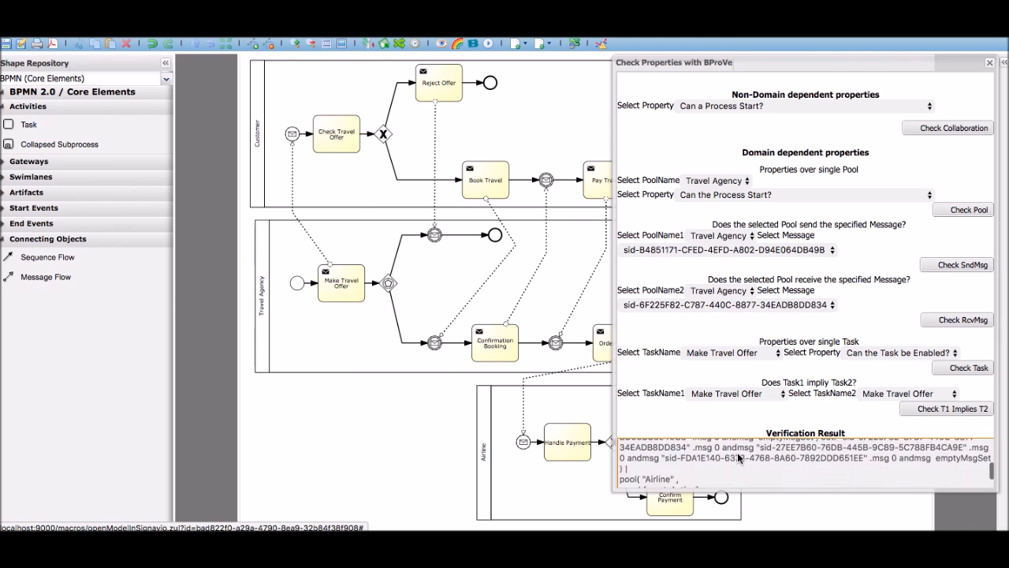
scroll(738, 456, up, 15)
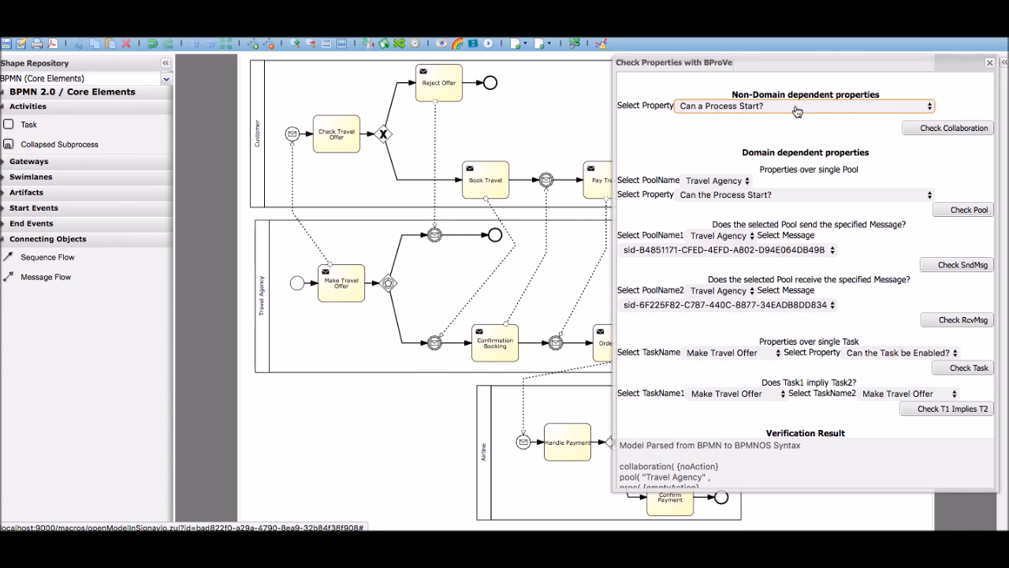
Verify the travel collaboration against the properties "Can a Process Start?" and "Can a Process End?"
click(924, 128)
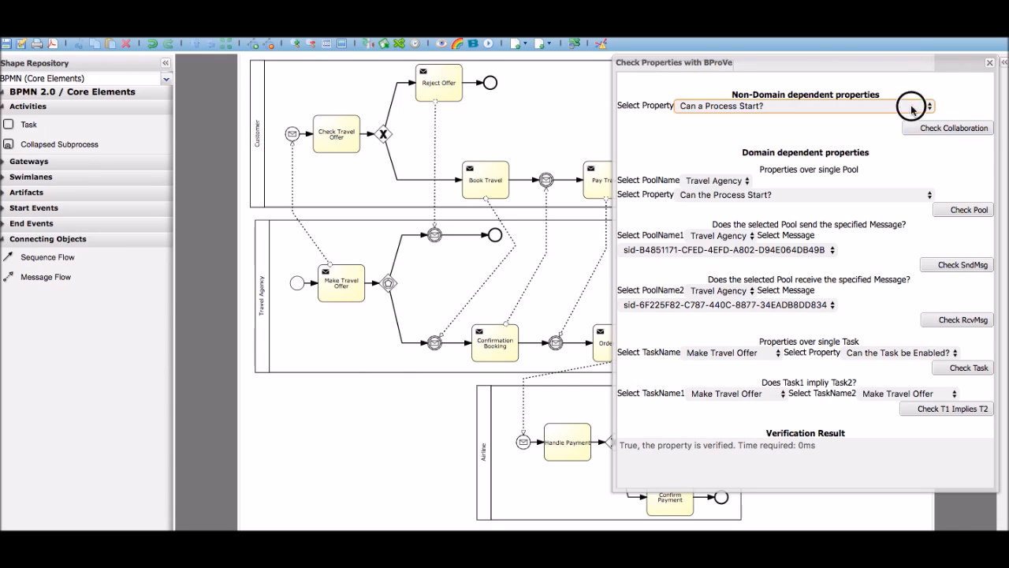
click(911, 107)
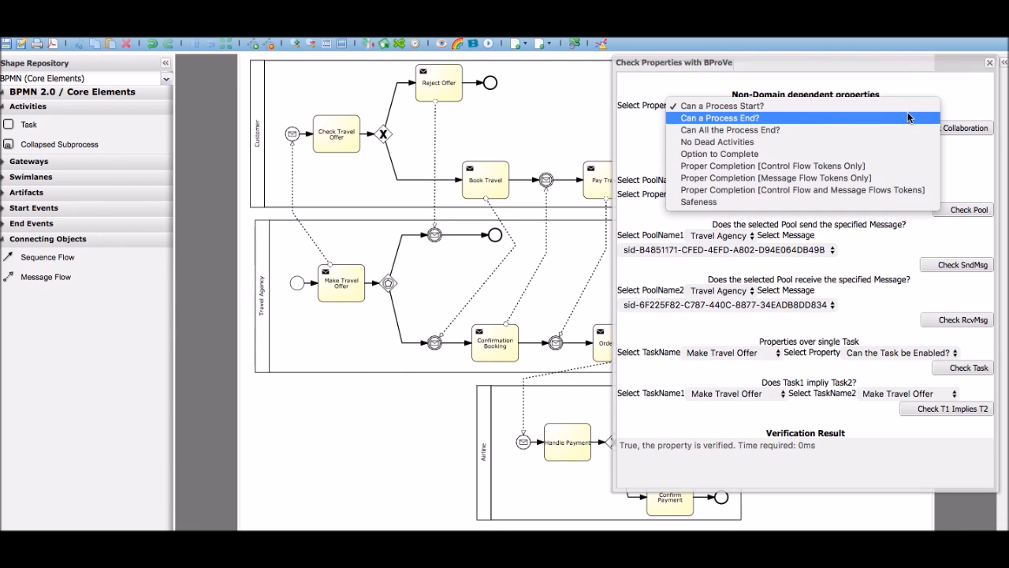
click(907, 116)
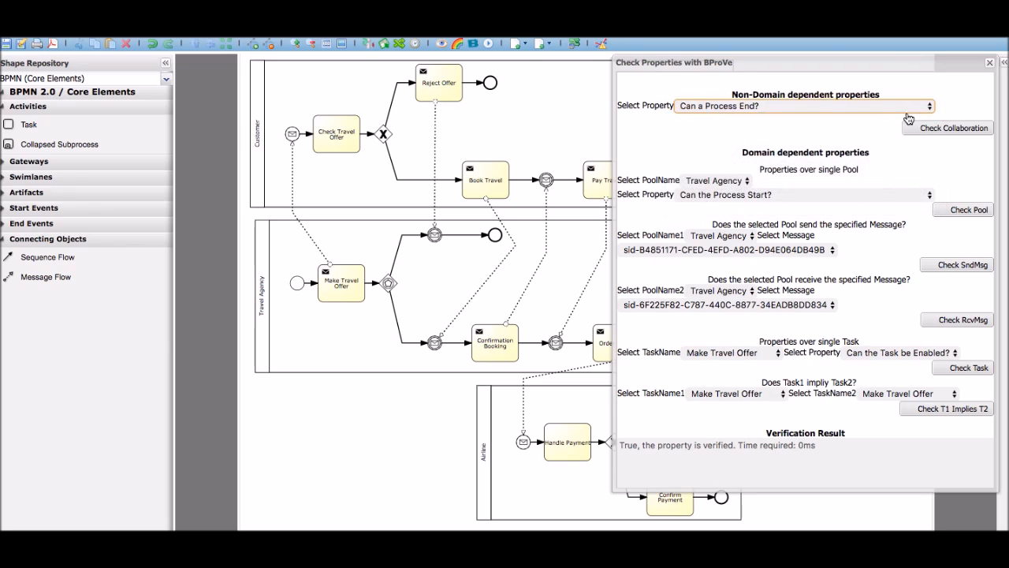
click(918, 130)
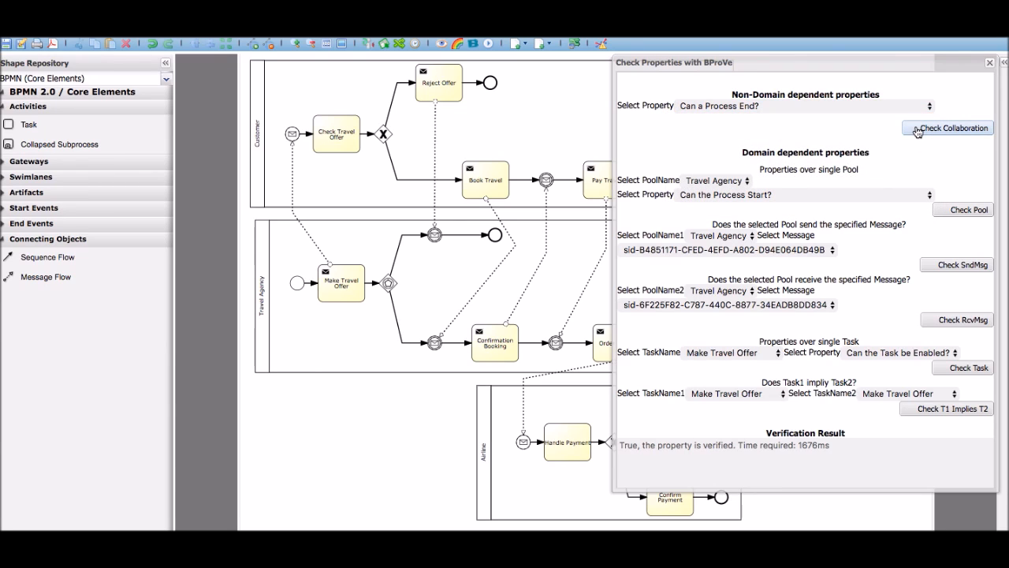
Verify the travel collaboration against the non-domain-dependent property "Can All the Process End?"
click(884, 107)
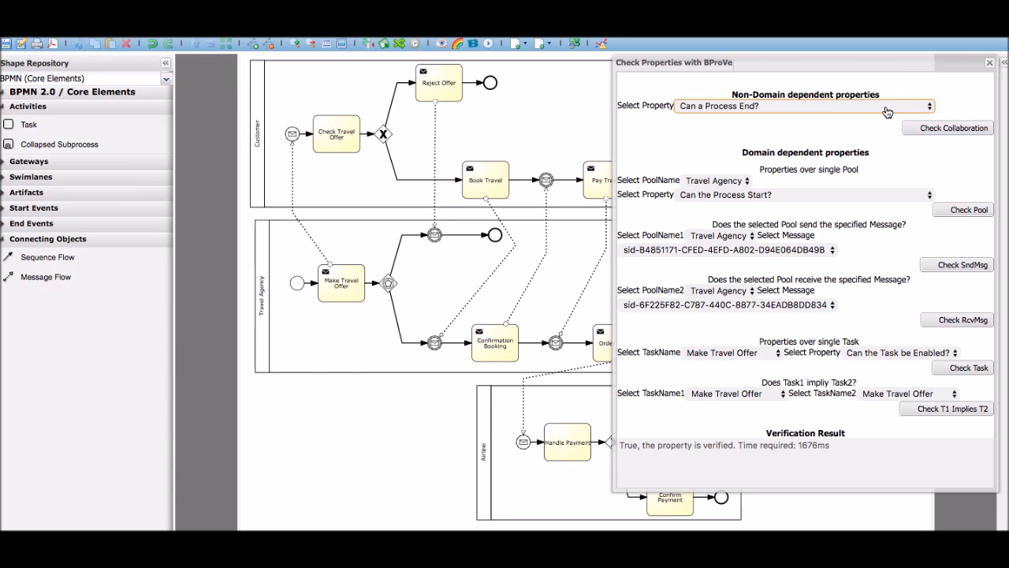
click(878, 114)
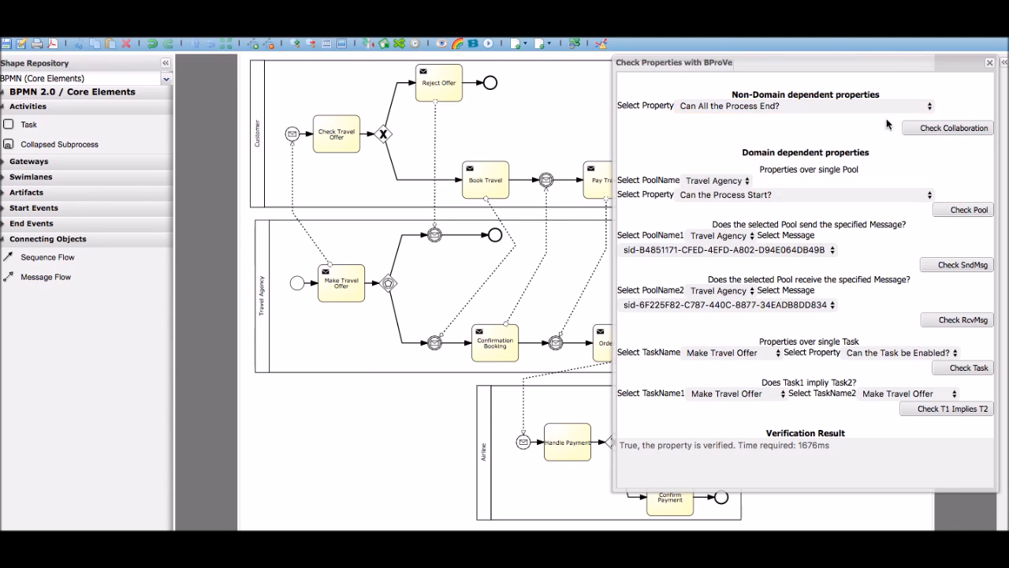
click(918, 131)
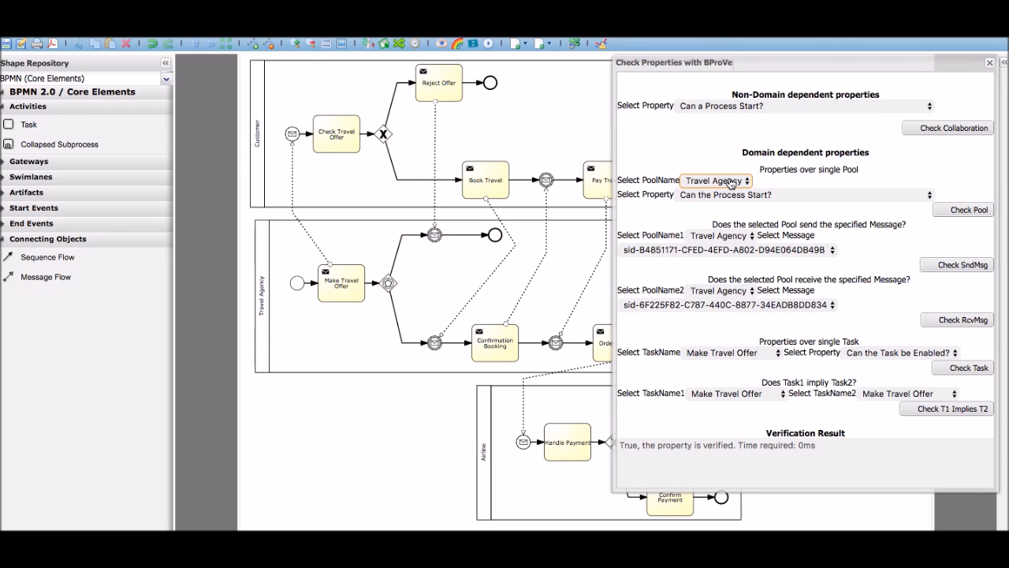
Check the Travel Agency pool against the single-pool property "Can the Process End?"
click(785, 196)
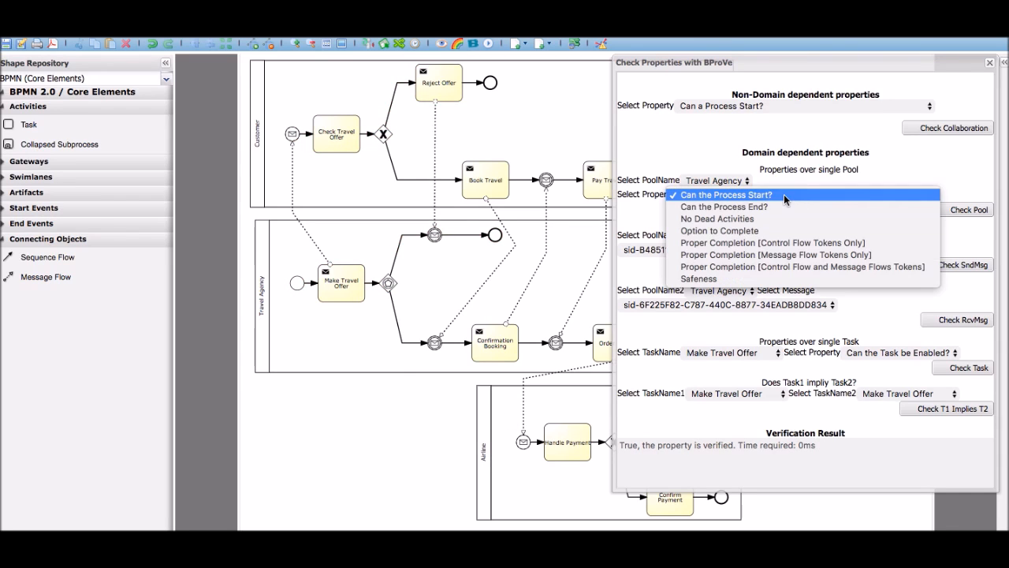
click(777, 205)
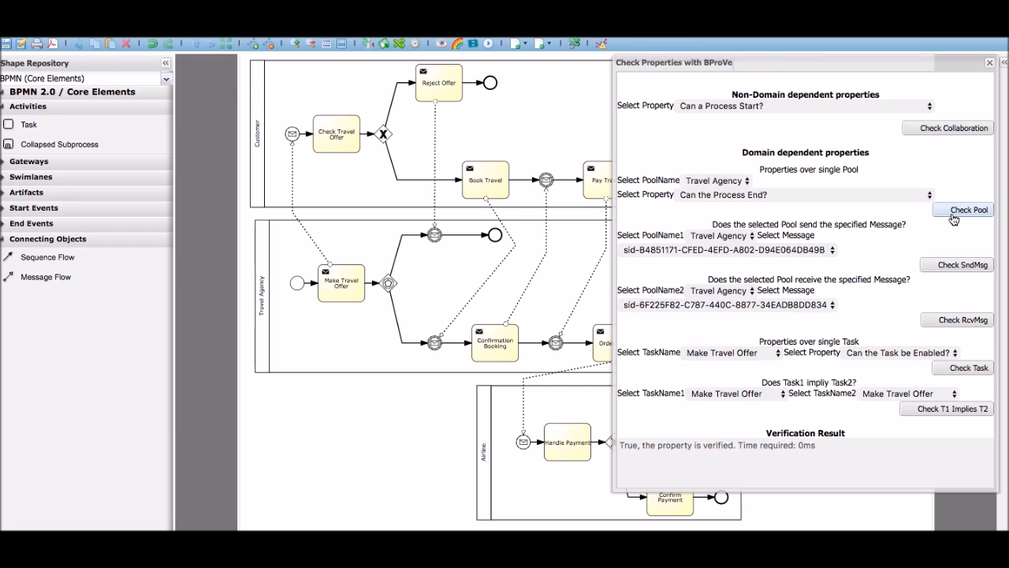
click(961, 213)
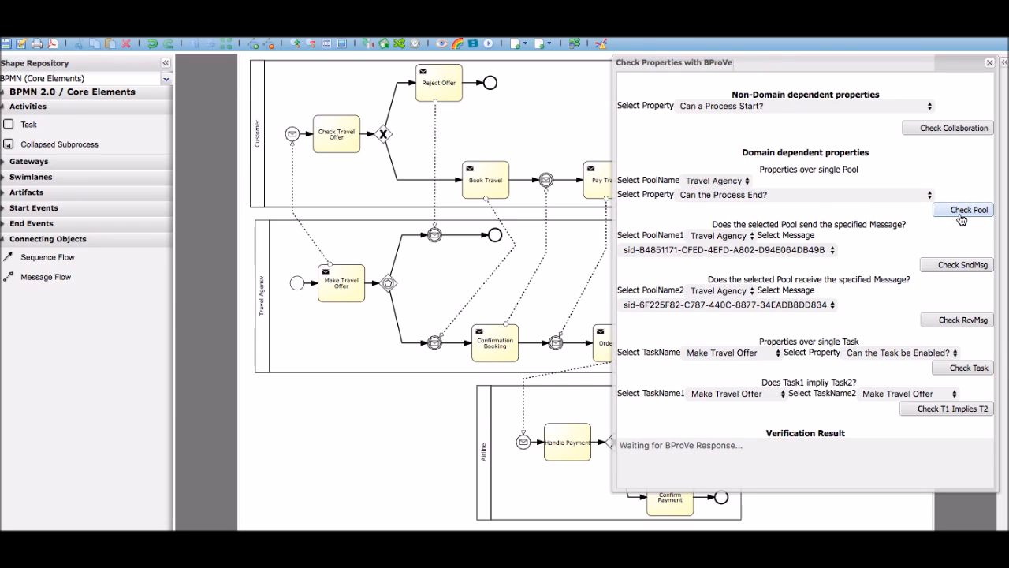
Check the Airline pool against the single-pool property "Can the Process Start?"
click(725, 182)
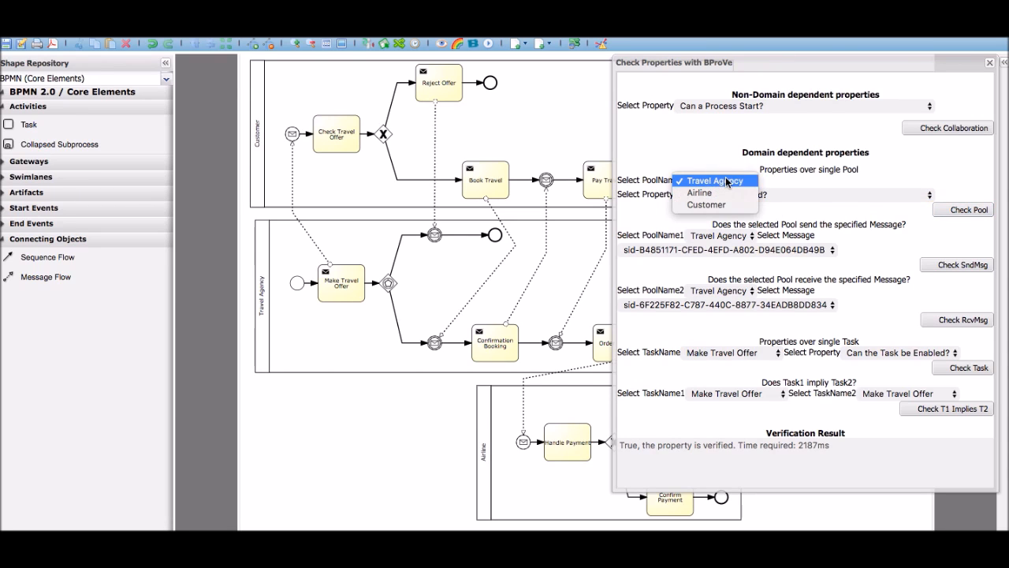
click(726, 193)
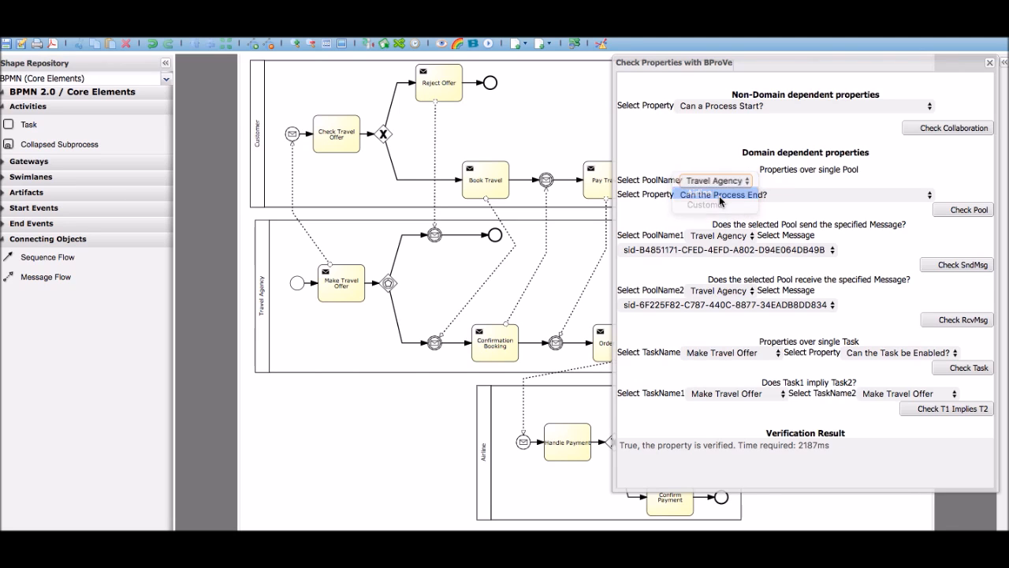
click(733, 202)
click(766, 185)
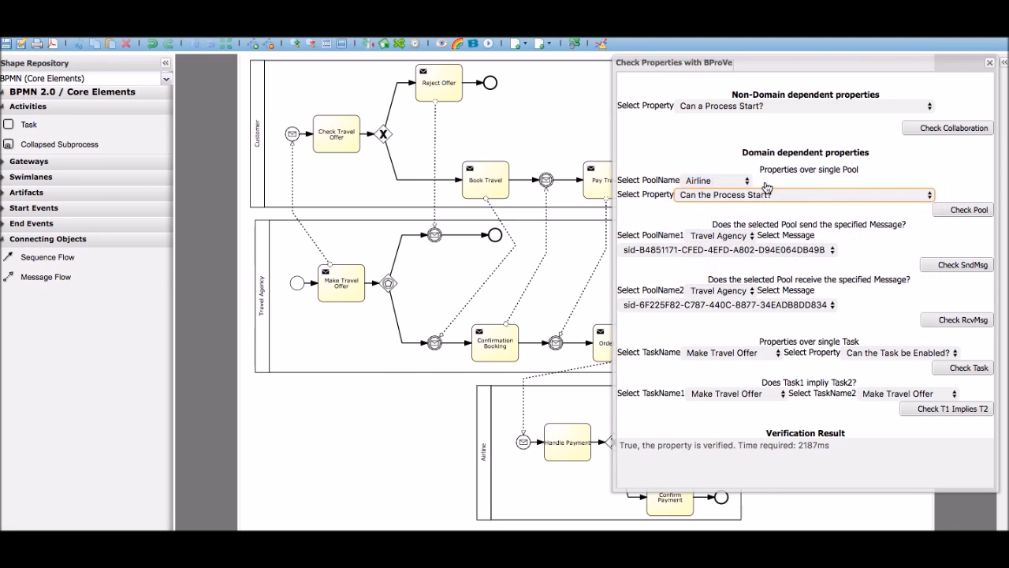
click(954, 213)
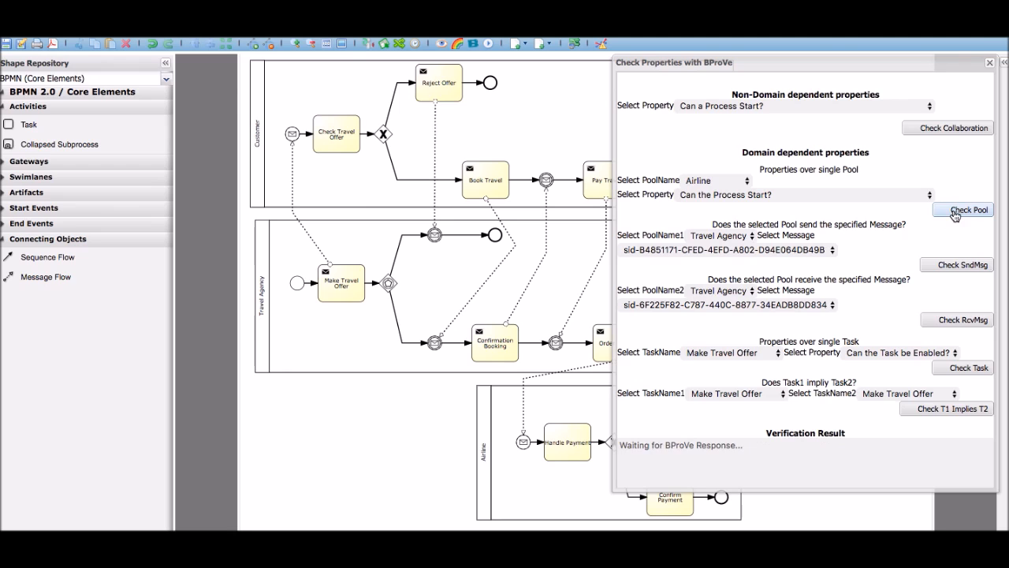
Check the Customer pool against "Can the Process End?" and move the checker aside temporarily to examine the path highlighted in the diagram
click(698, 180)
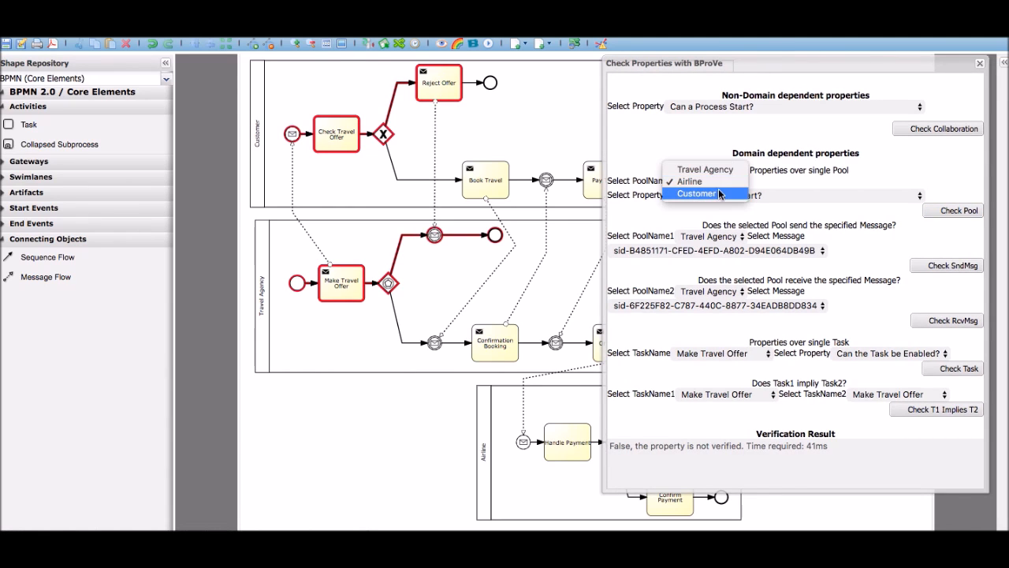
click(719, 194)
click(785, 196)
click(788, 207)
click(955, 214)
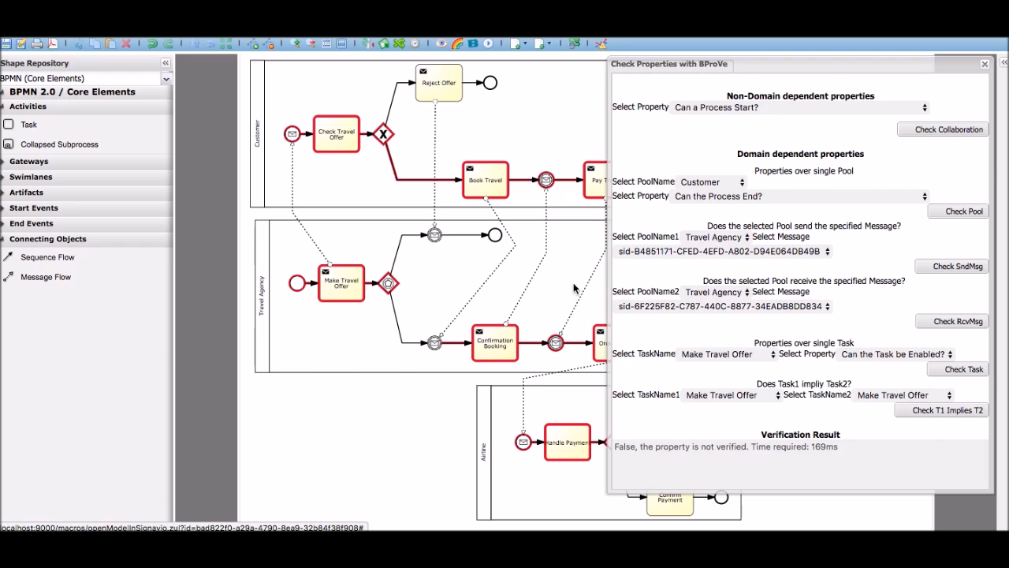
drag(792, 71, 182, 70)
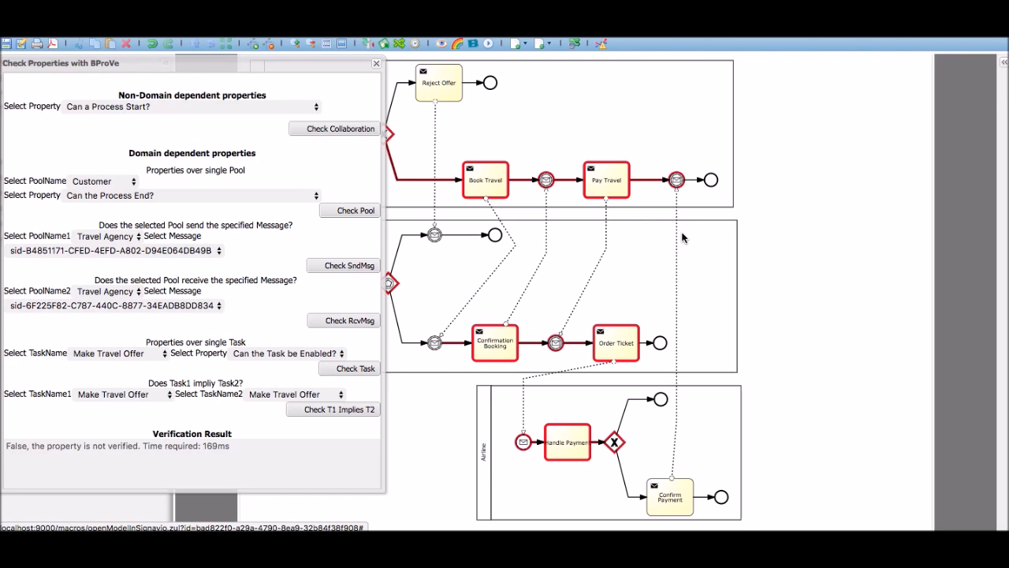
drag(270, 65, 868, 68)
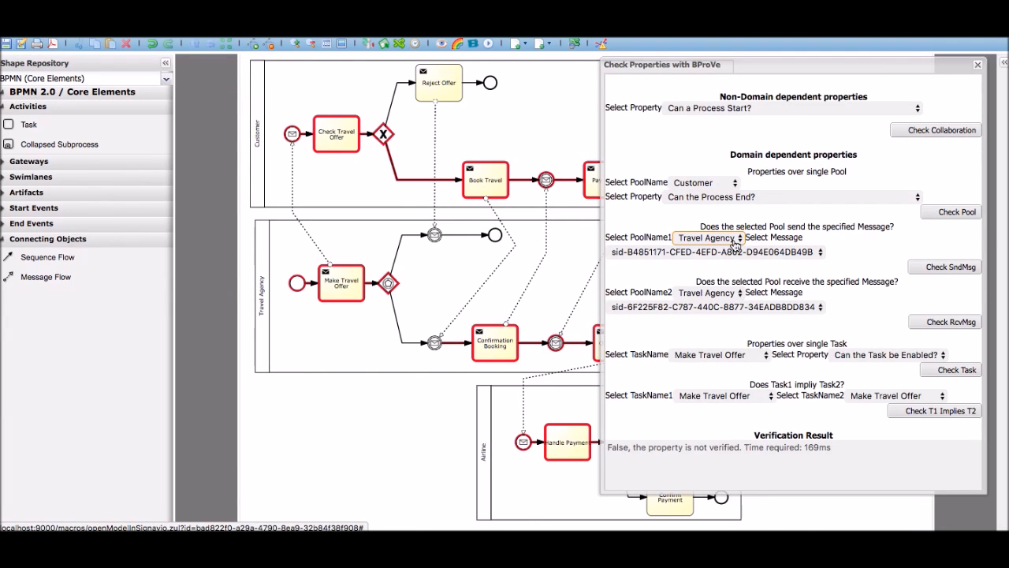
Check the Book Travel task against the single-task property "Can the Task Complete?"
click(766, 354)
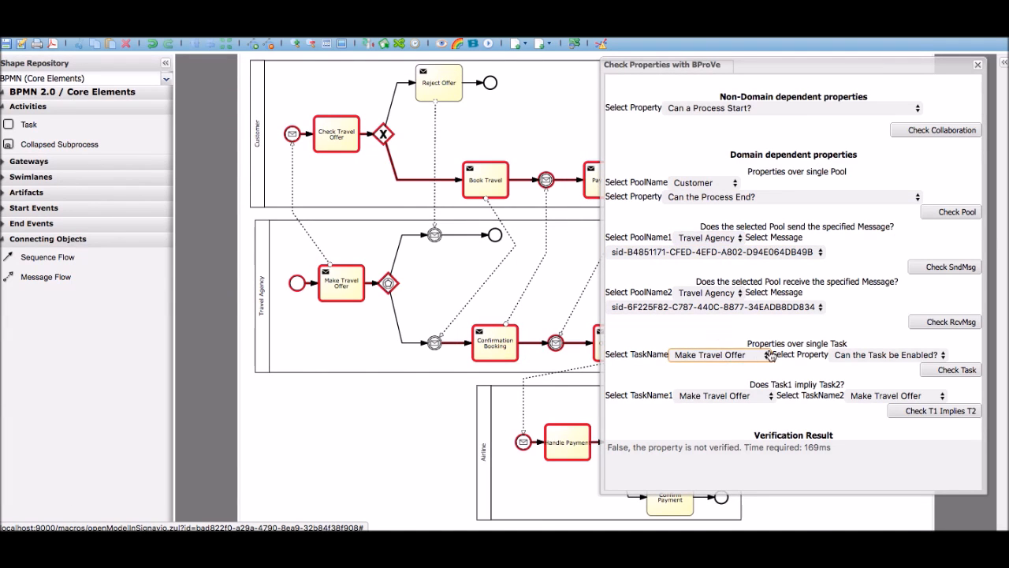
click(746, 355)
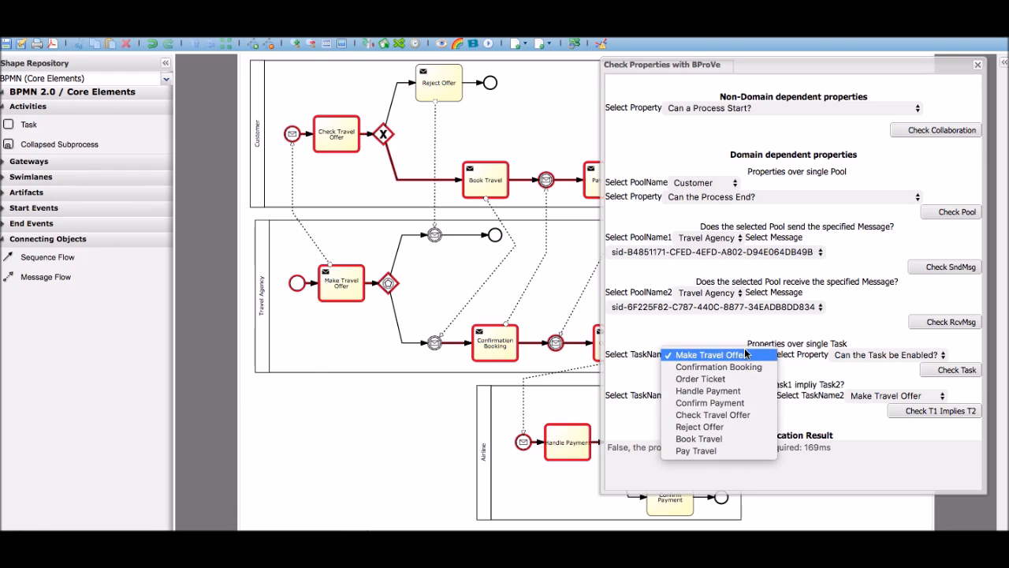
click(715, 439)
click(901, 357)
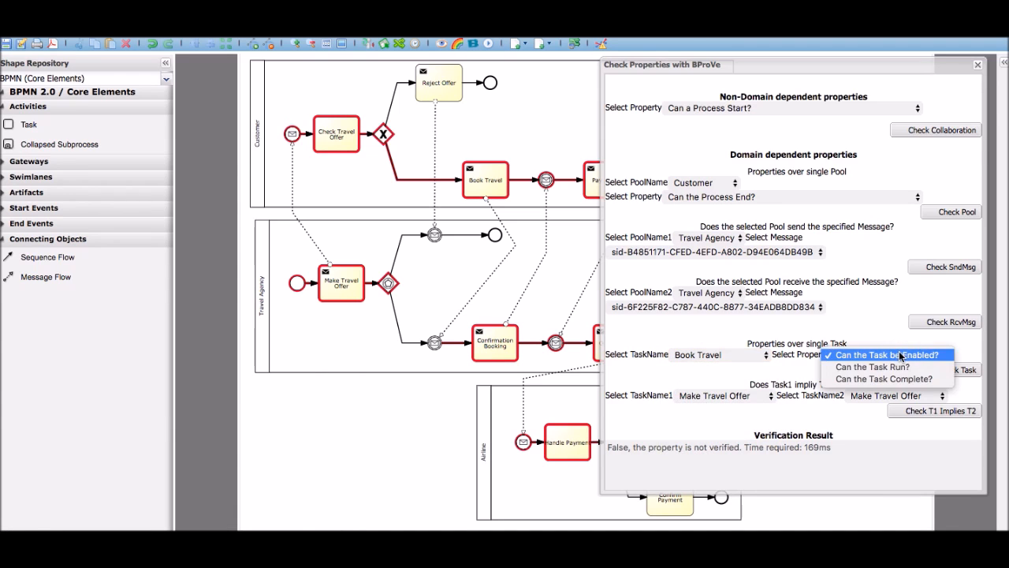
click(894, 379)
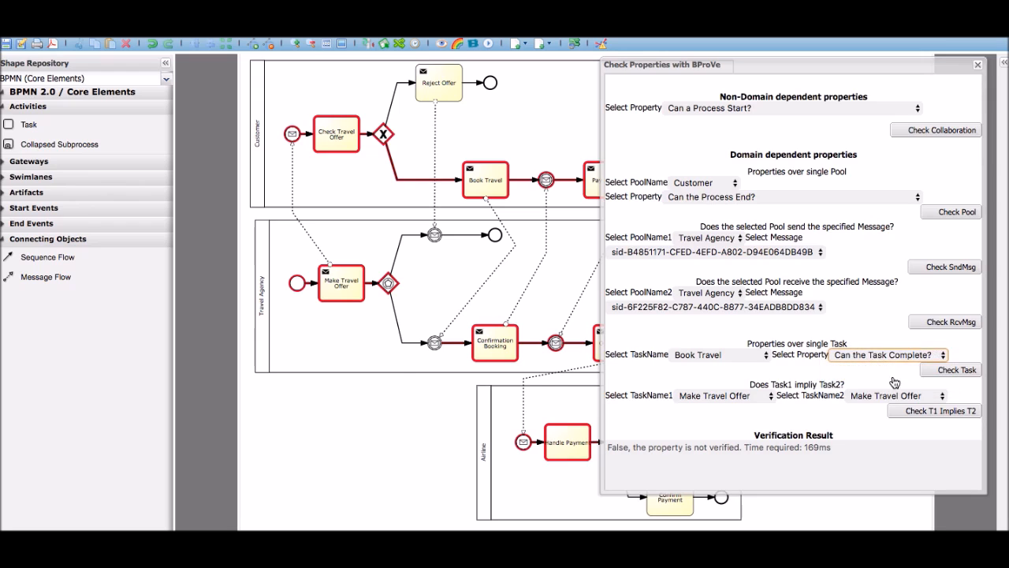
click(957, 372)
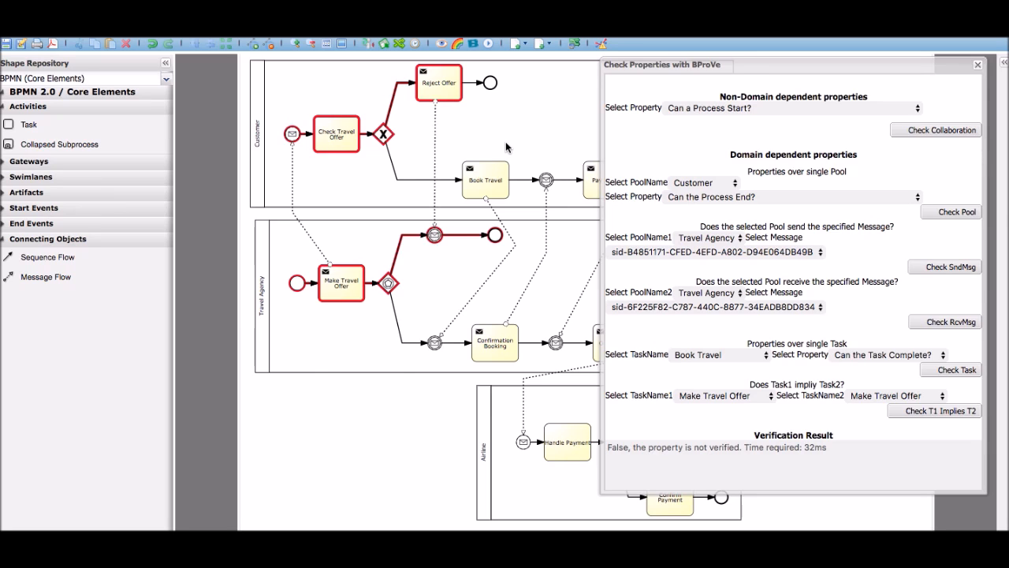
Verify the travel collaboration against the "Safeness" property and close the property checker
click(911, 108)
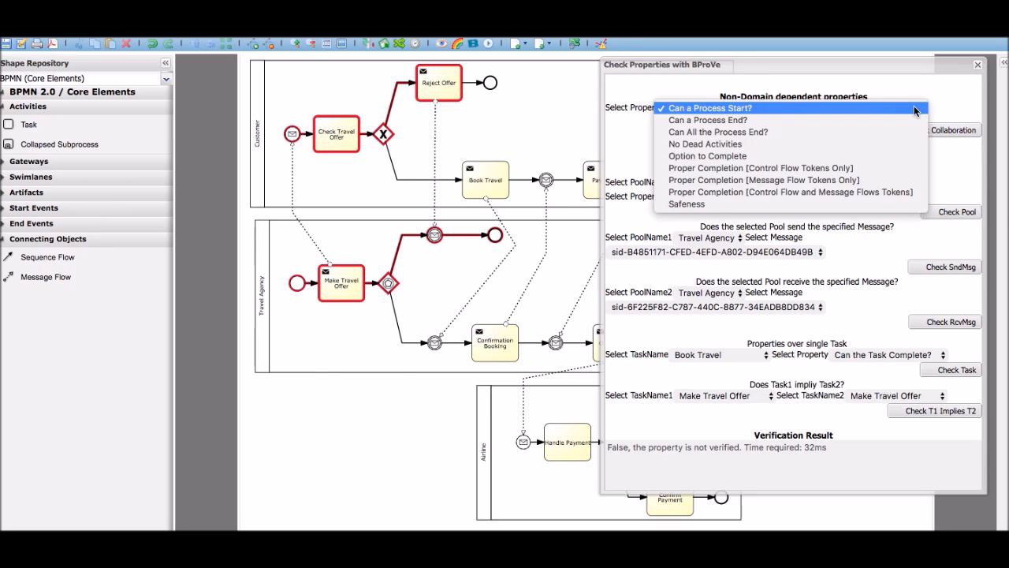
click(828, 204)
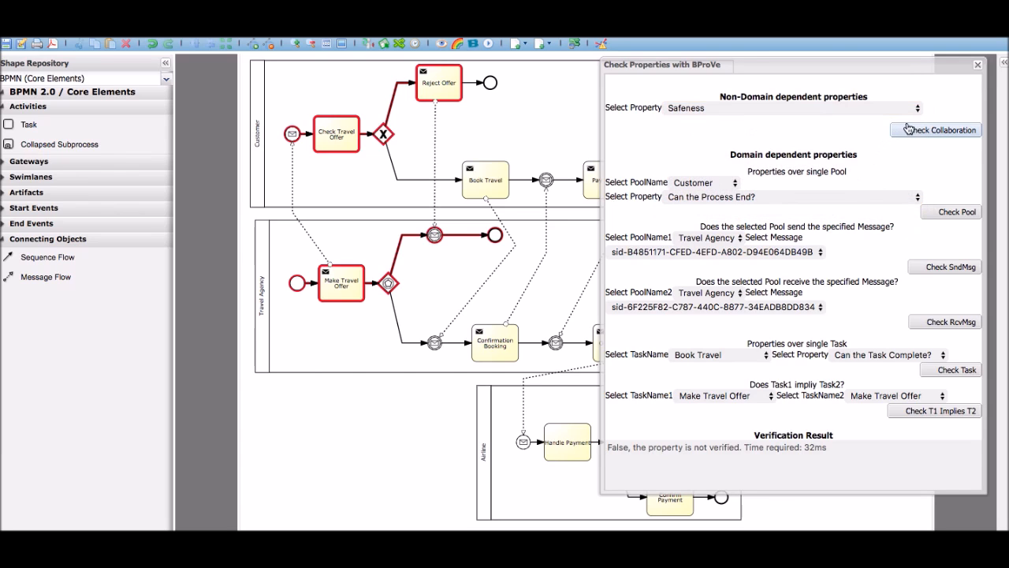
click(911, 130)
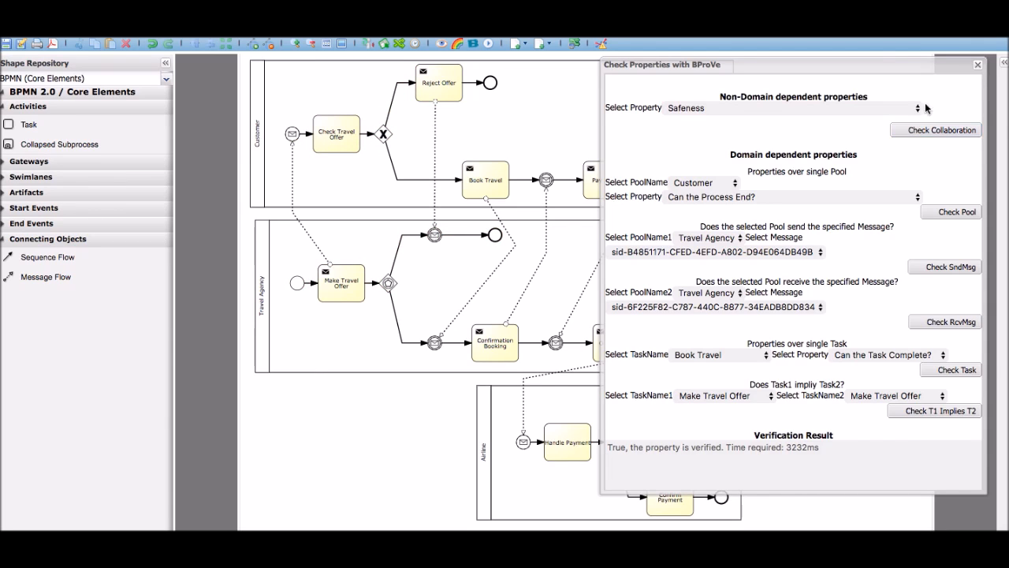
click(977, 66)
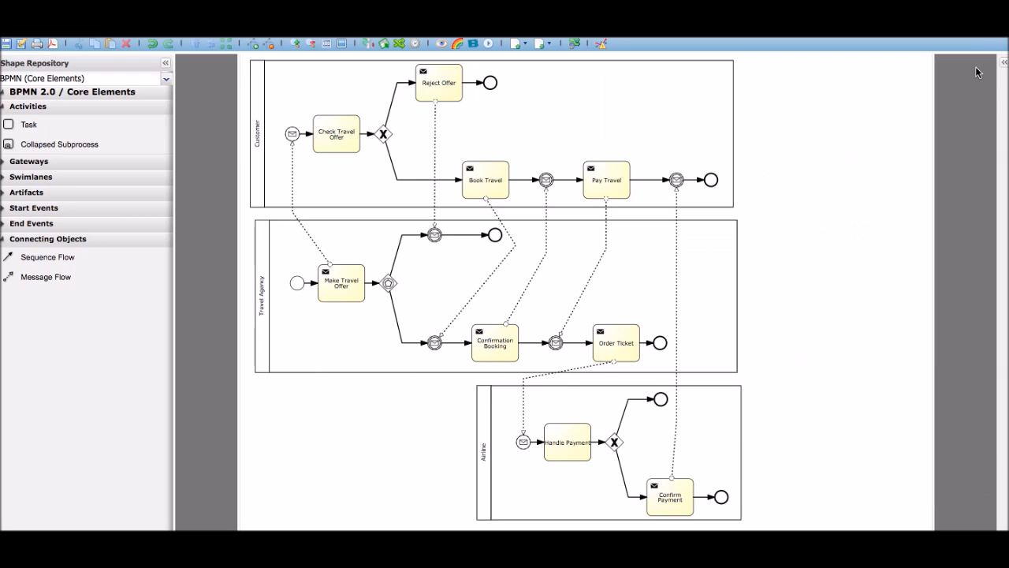